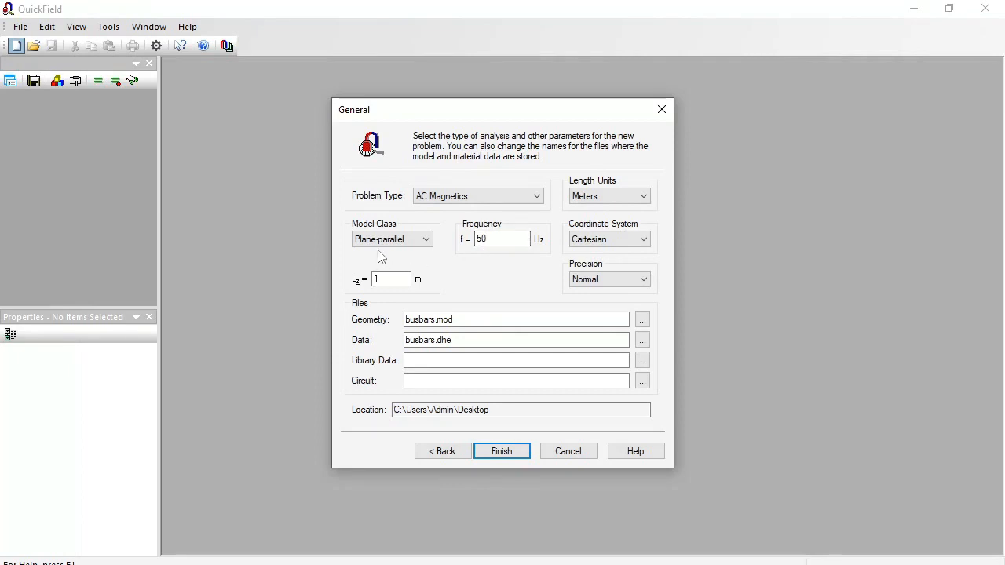
- Set the new AC Magnetics problem's length units to millimeters and finish creating the problem
click(595, 200)
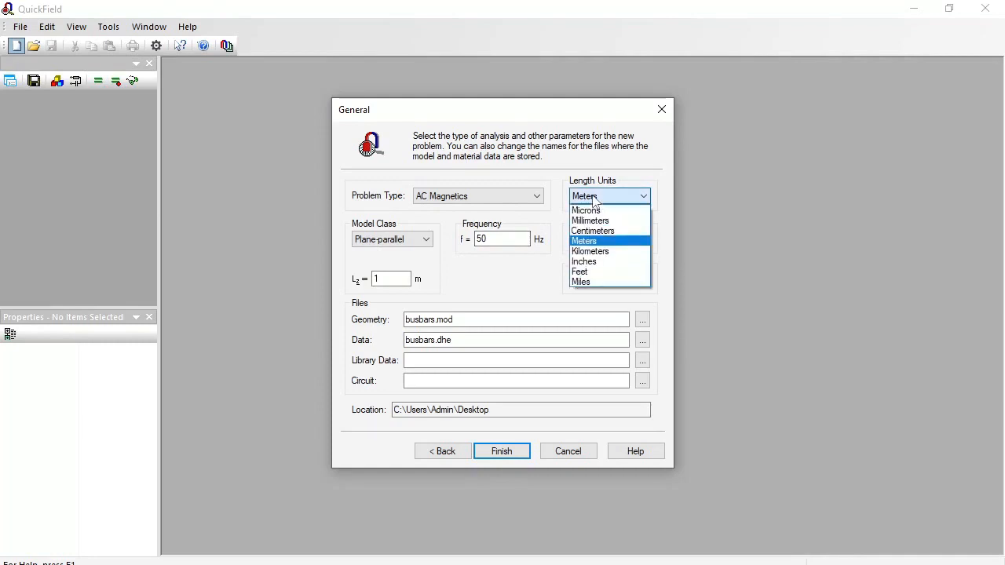
click(605, 220)
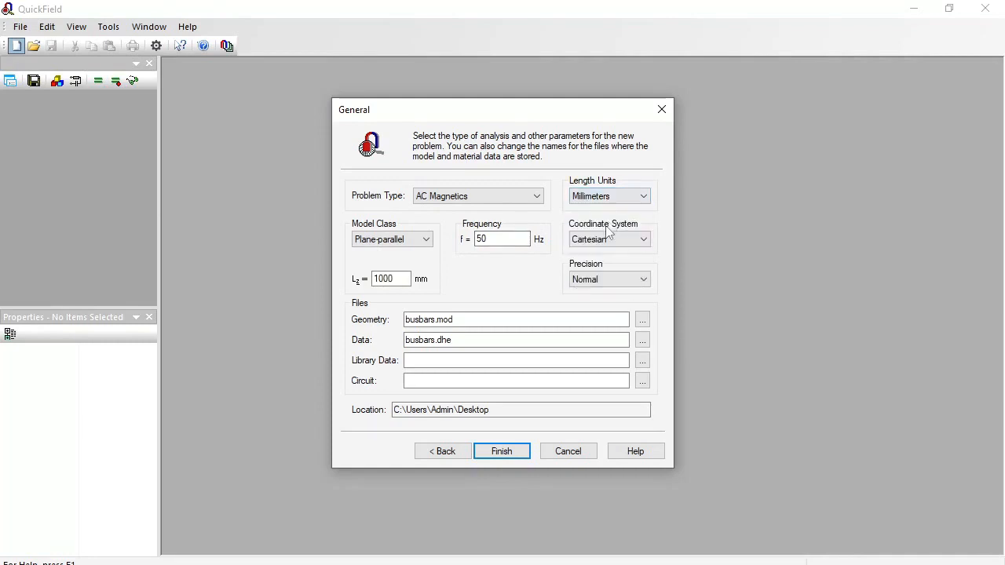
click(501, 453)
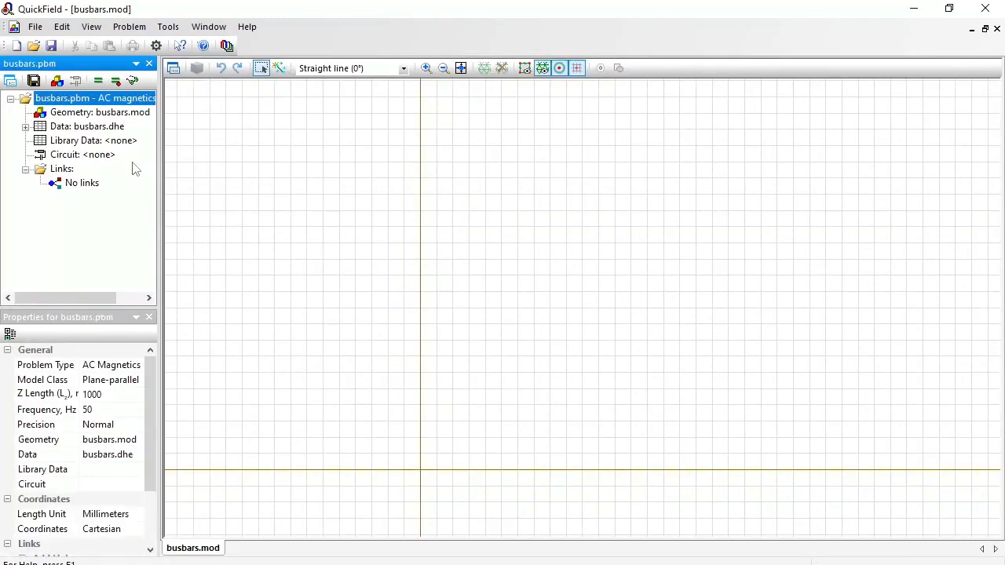
click(351, 211)
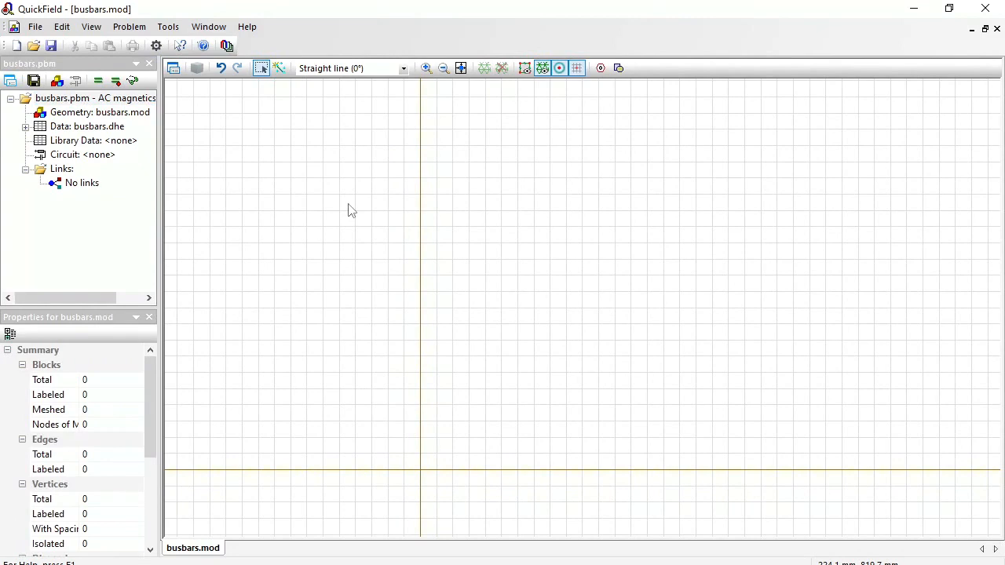
click(38, 28)
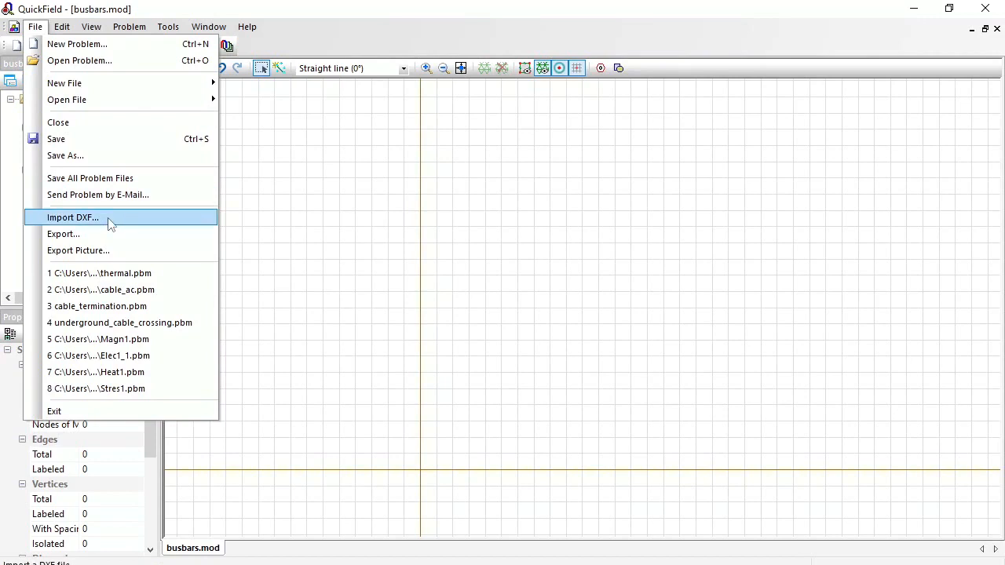
click(464, 306)
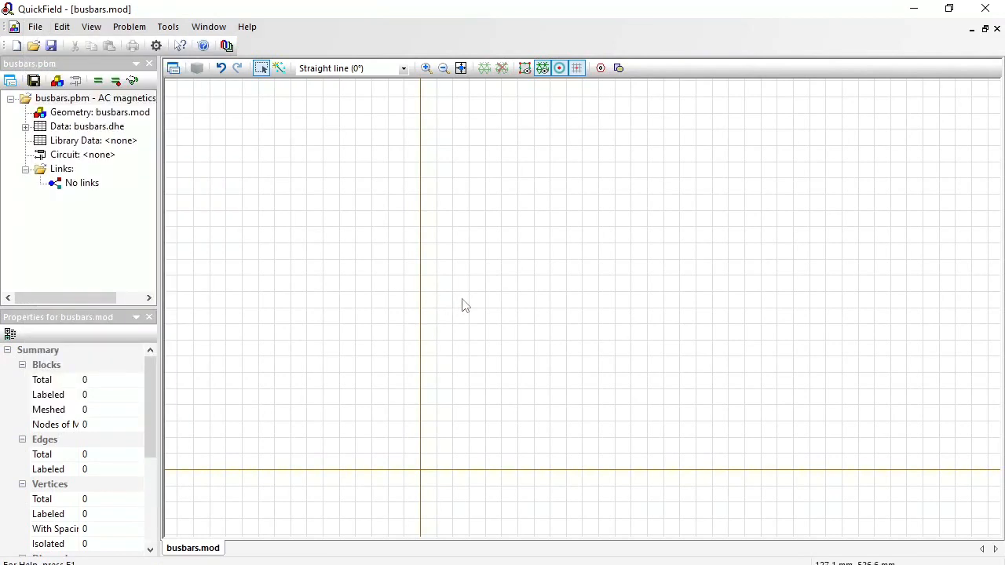
- Insert a rectangle 8 mm wide and 140 mm high centred at the origin
click(619, 68)
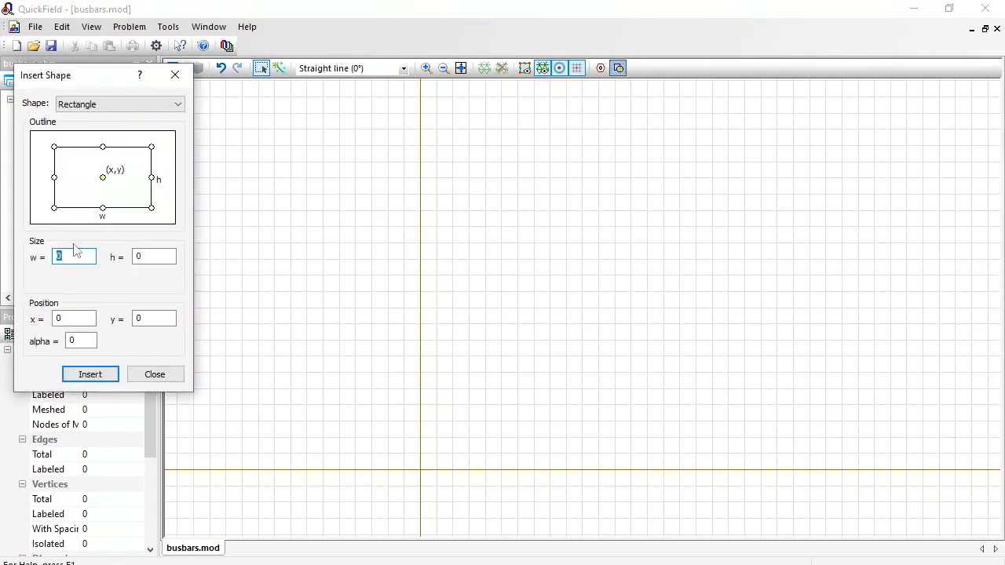
text(8)
key(Tab)
text(140)
click(89, 376)
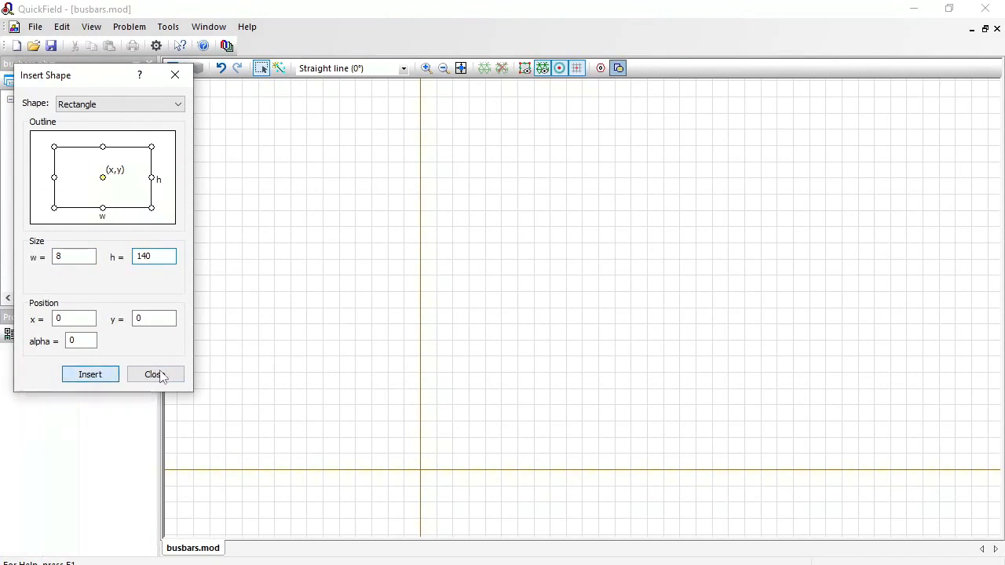
click(157, 375)
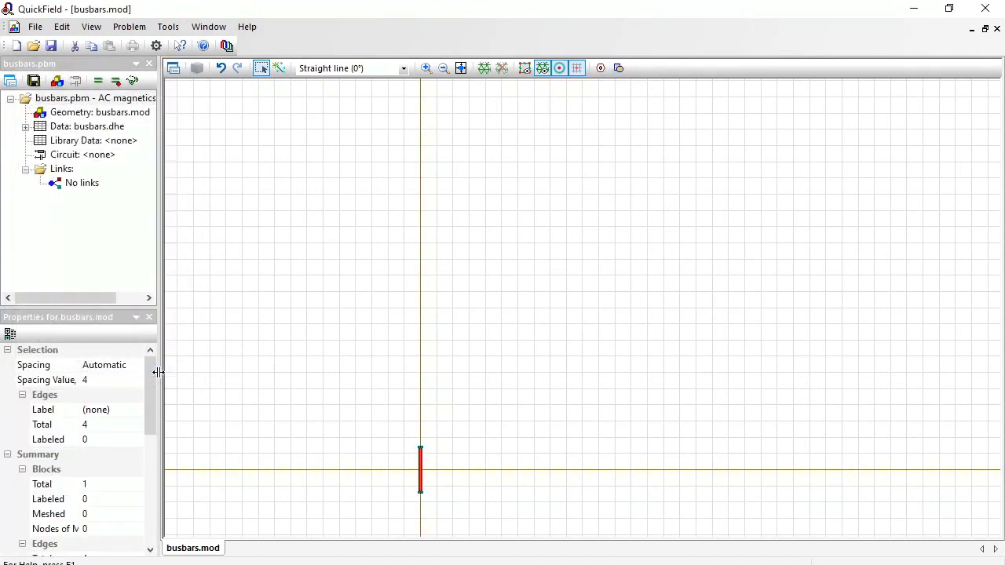
- Duplicate the rectangular busbar block by displacement, making 2 copies spaced 30 mm apart along x
click(462, 69)
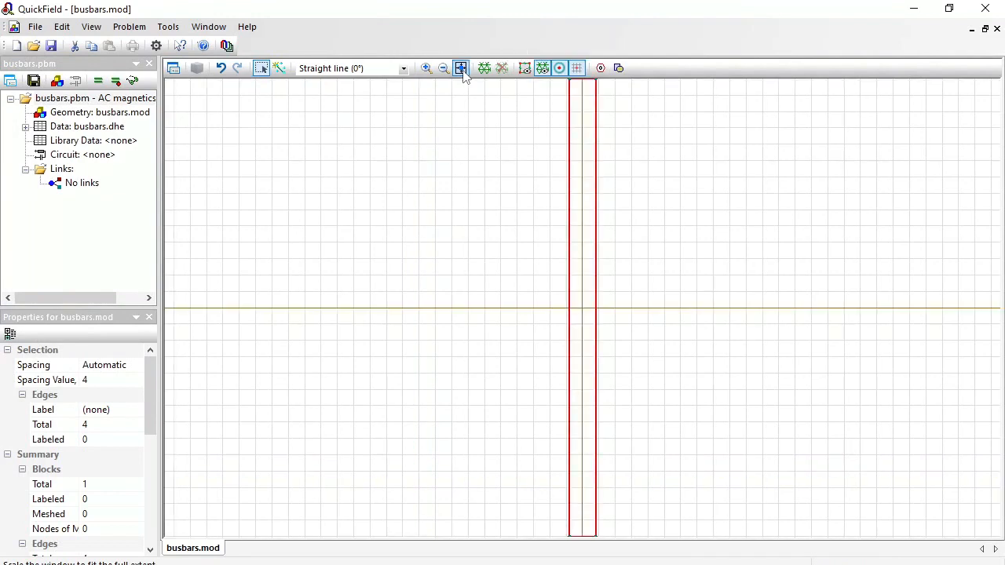
click(262, 68)
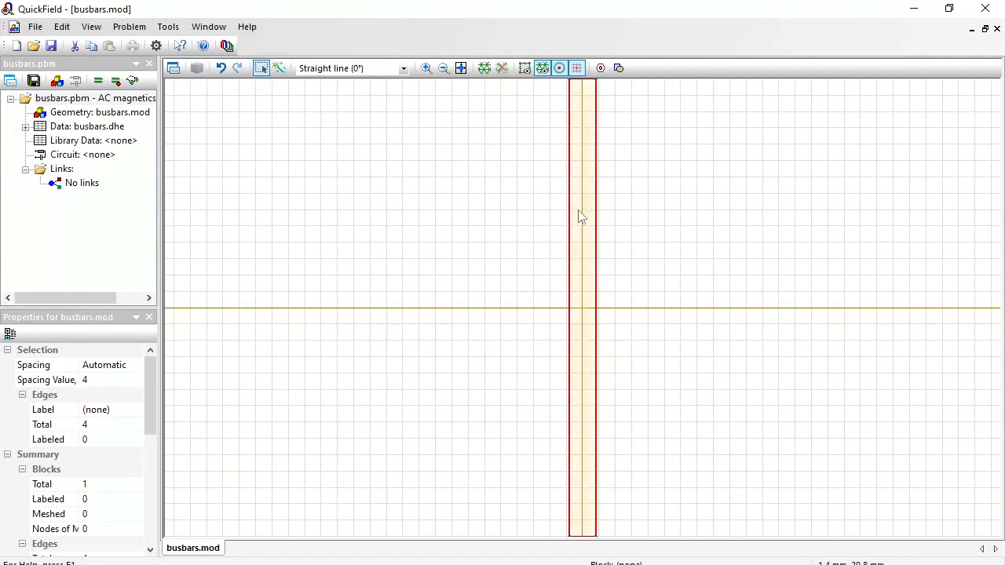
click(579, 215)
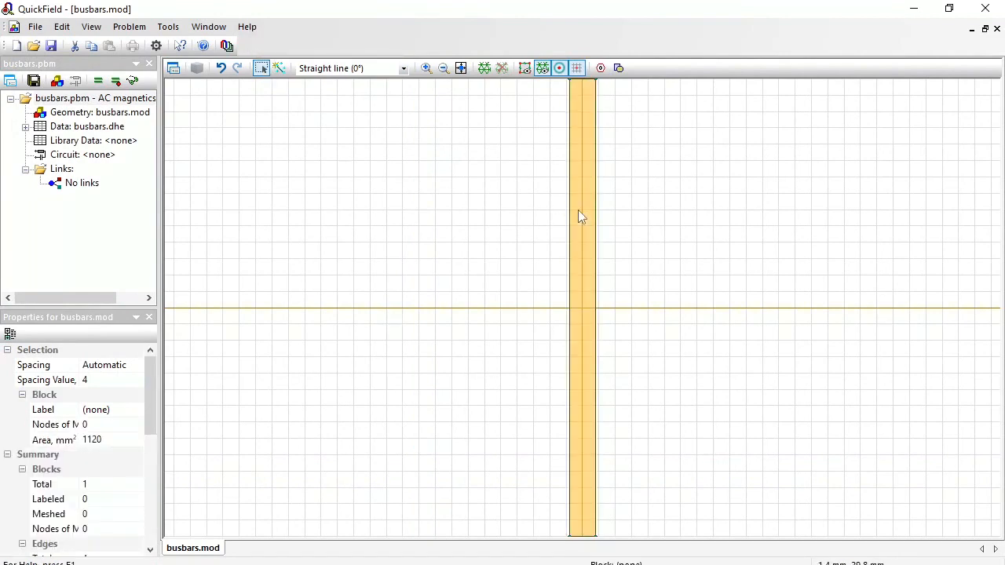
right_click(578, 209)
click(682, 316)
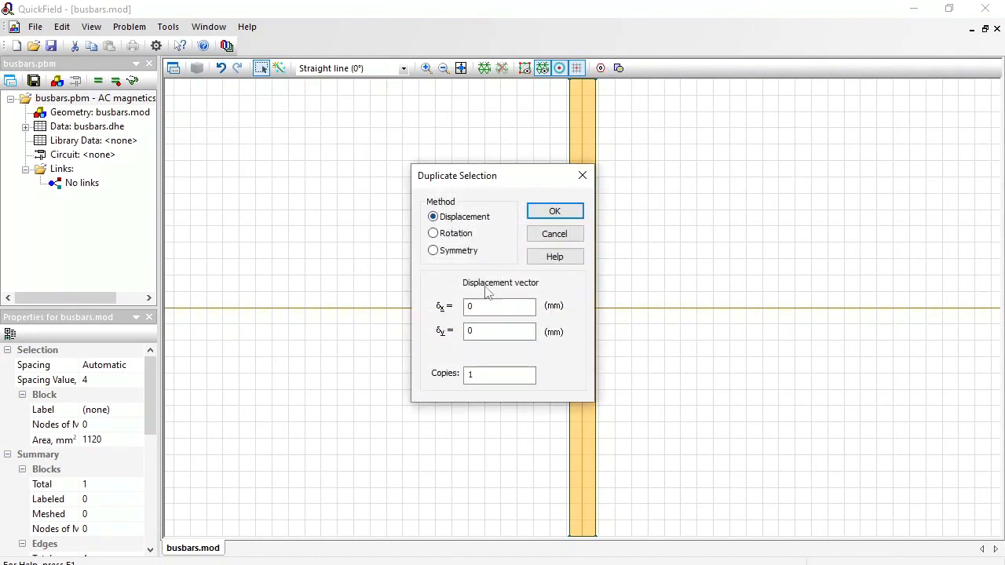
double_click(491, 306)
text(30)
double_click(469, 376)
text(2)
click(556, 211)
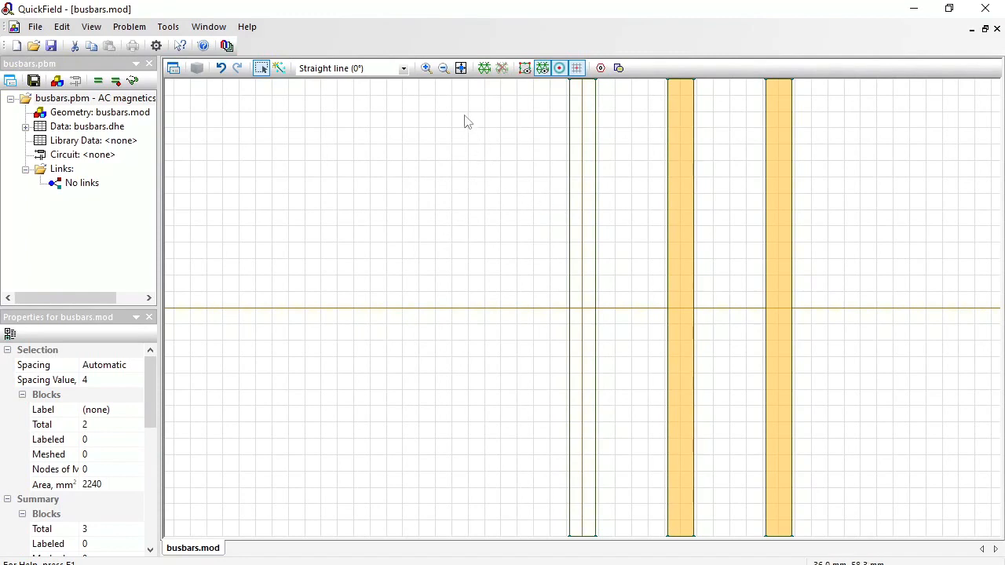
- Draw a circle of 600 mm radius around the three busbars from two 180° half arcs, centred on the origin
click(443, 69)
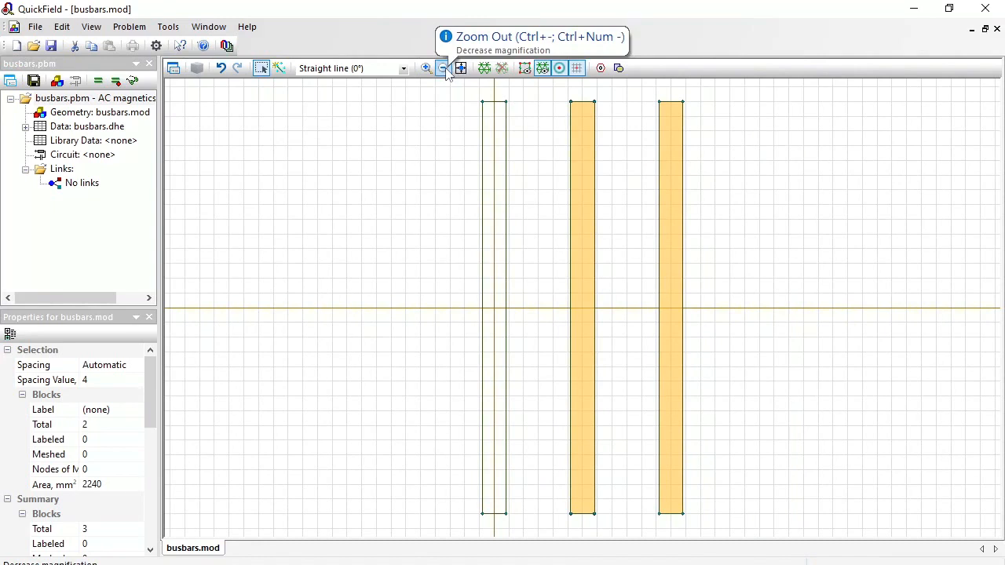
click(443, 69)
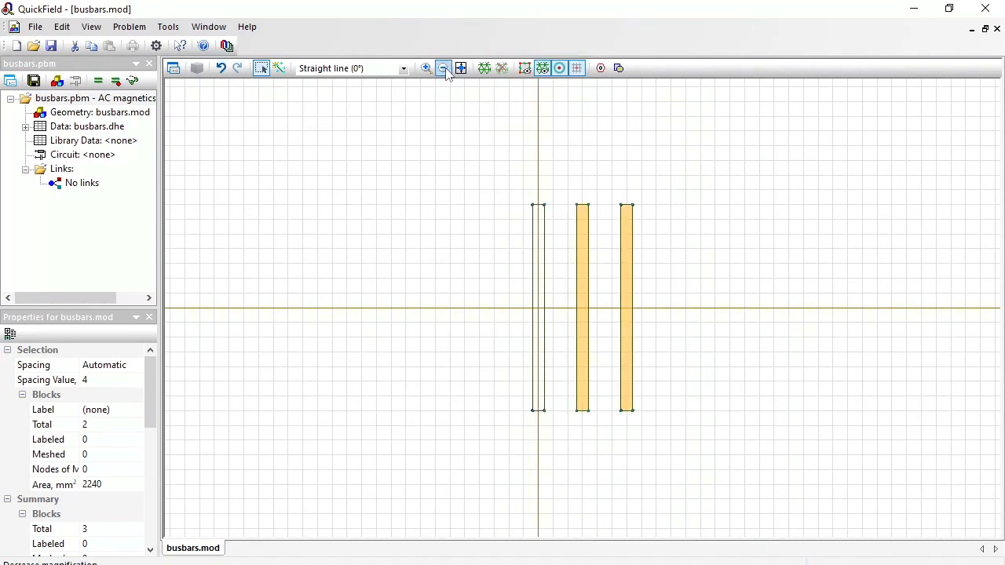
click(443, 69)
click(443, 69)
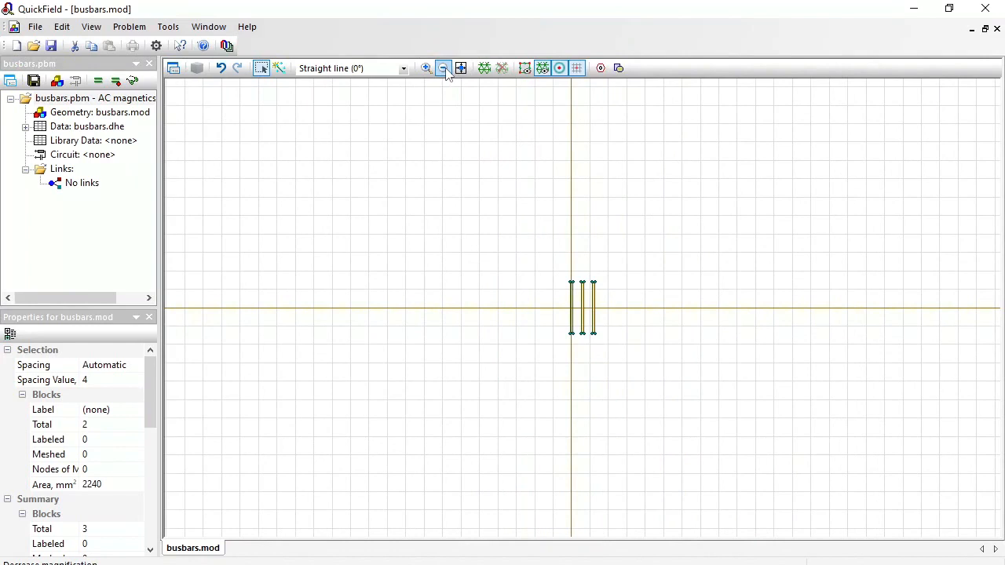
click(283, 69)
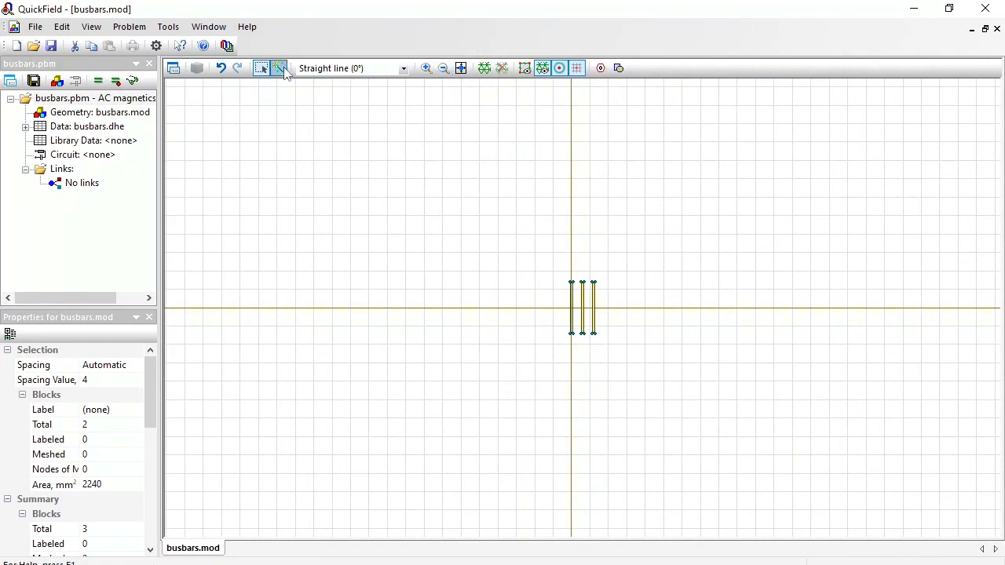
click(404, 69)
click(344, 103)
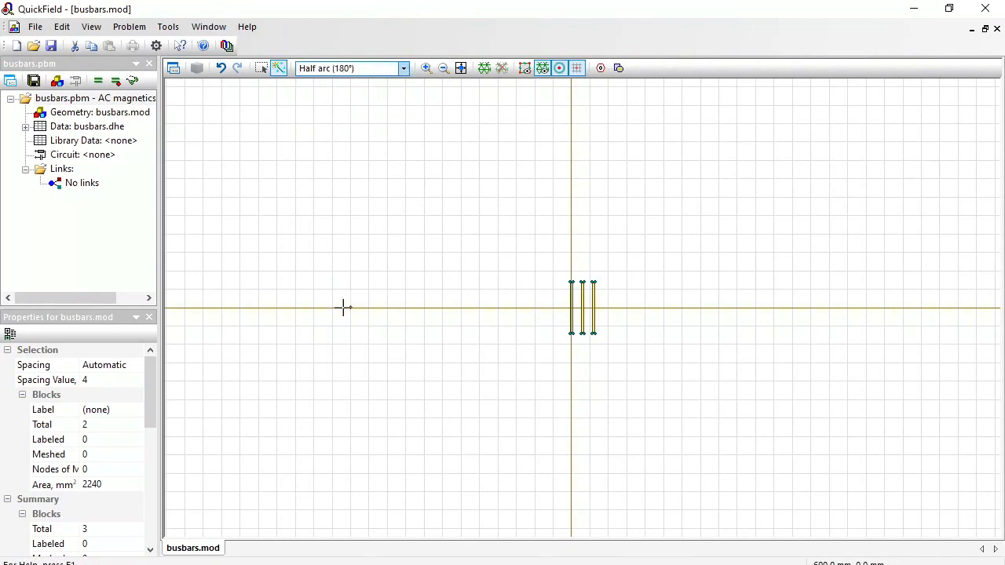
mouse_move(343, 307)
mouse_down()
mouse_move(648, 319)
mouse_move(796, 309)
mouse_move(460, 299)
mouse_move(355, 310)
mouse_up()
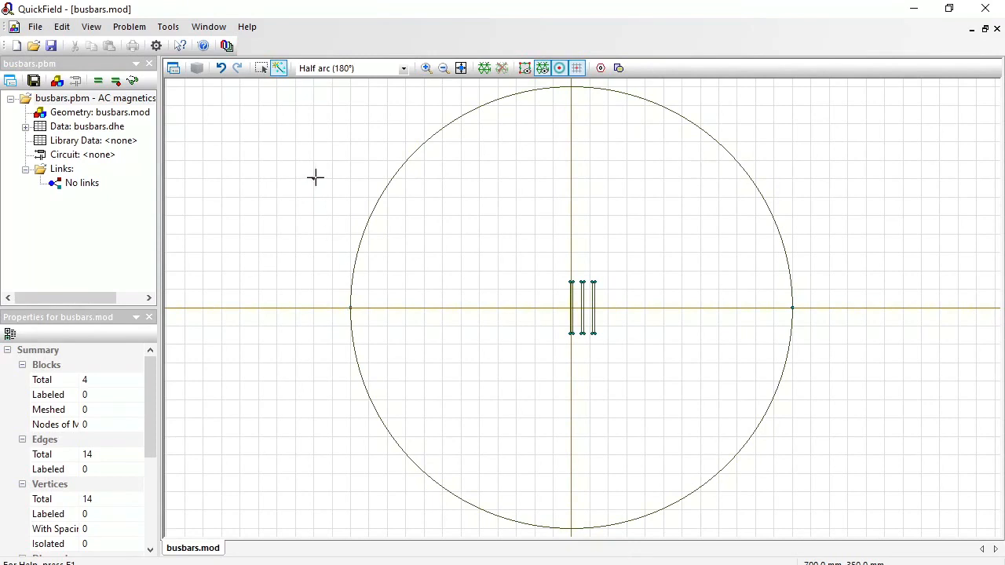
- Label the block between the outer circle and the busbars as air
click(265, 71)
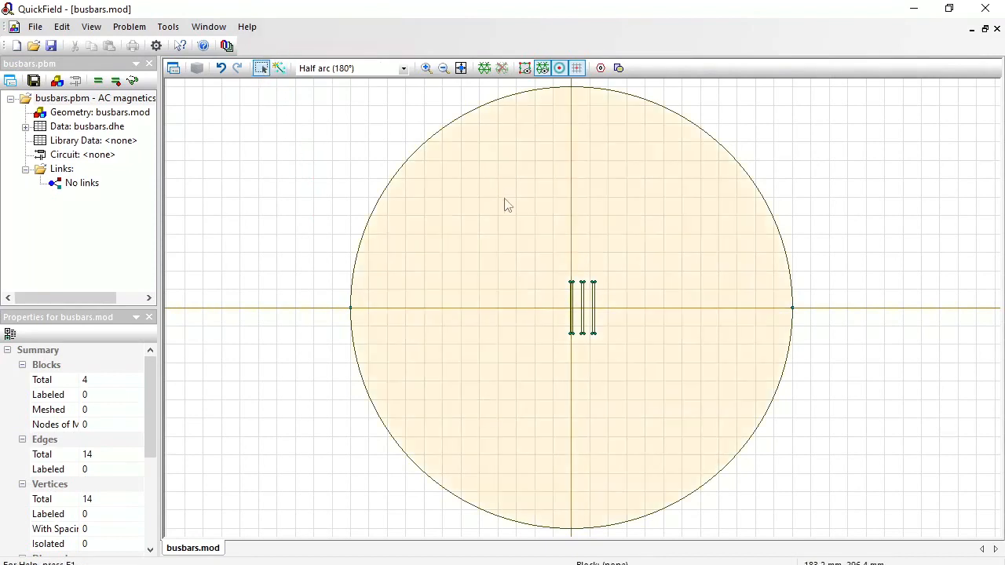
click(506, 205)
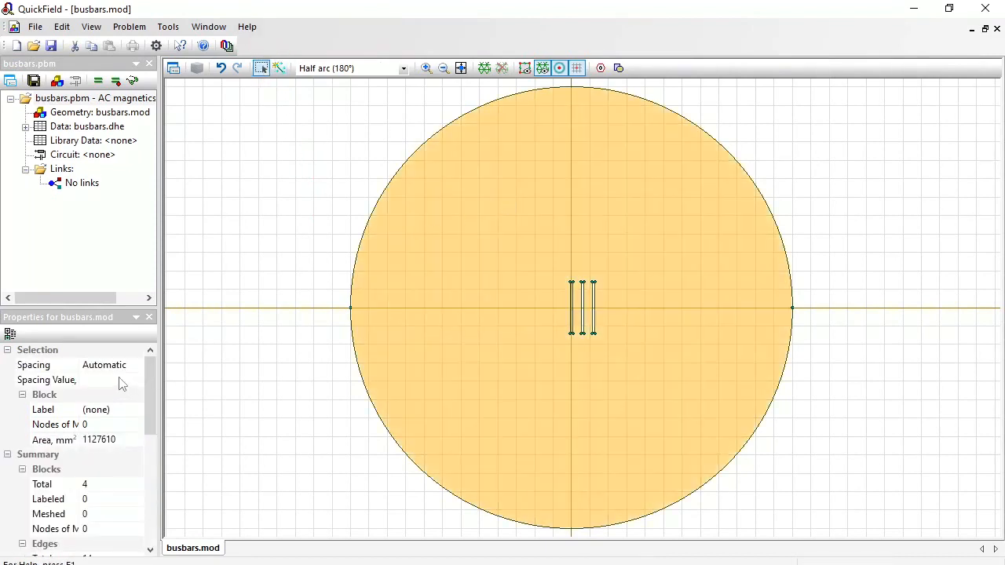
click(115, 411)
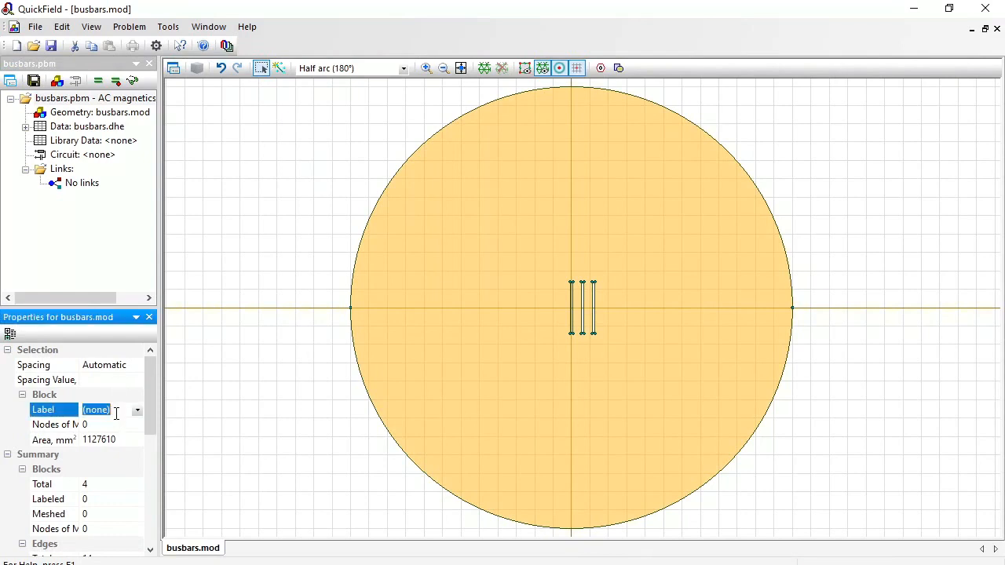
text(air)
key(Return)
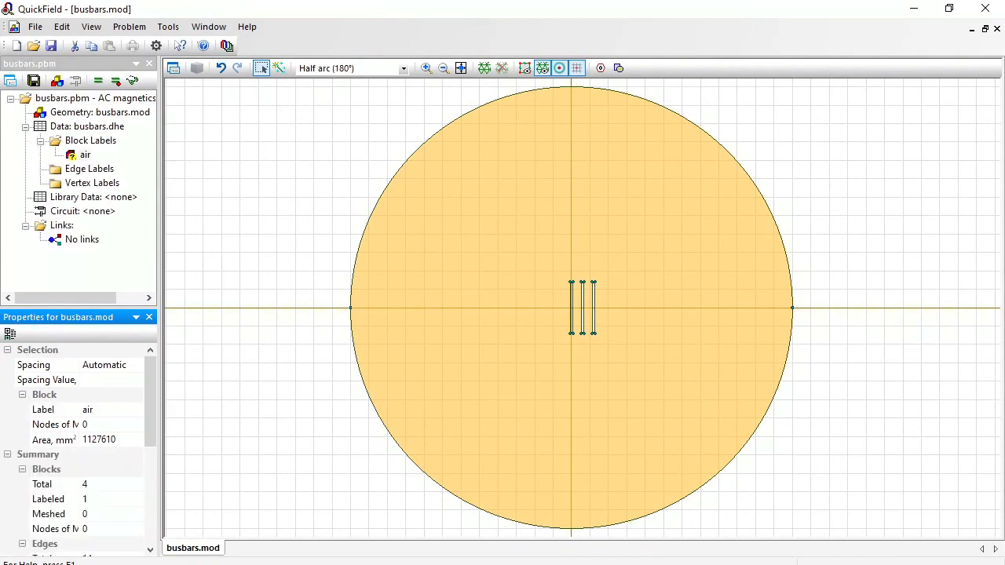
- Label the leftmost busbar block as phase A
click(424, 69)
drag(552, 271, 619, 329)
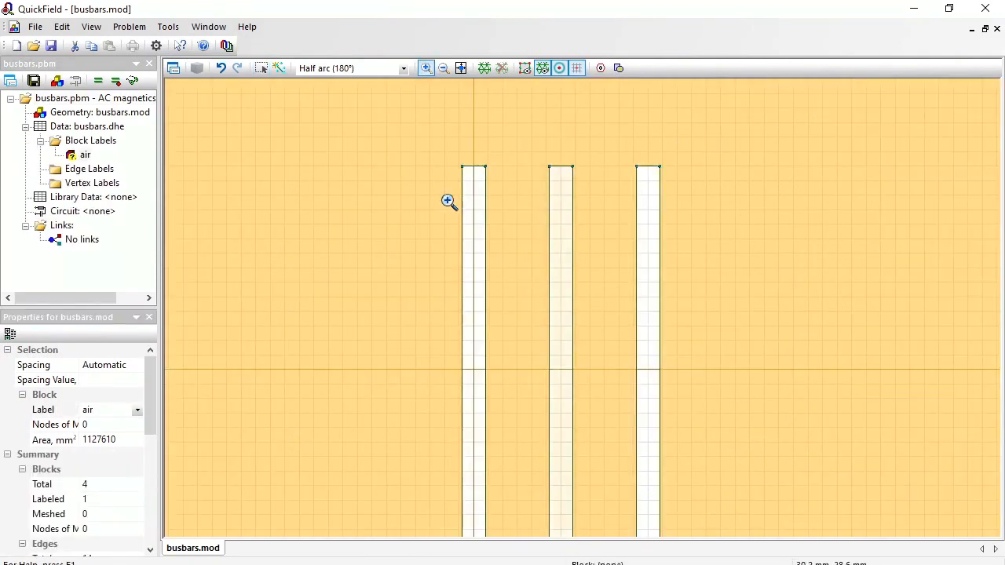
click(427, 69)
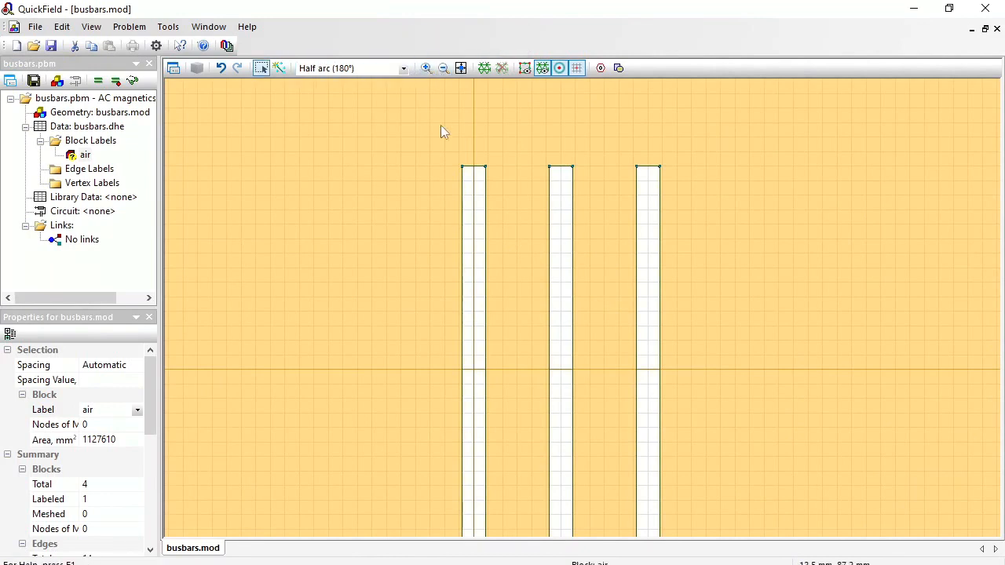
click(472, 196)
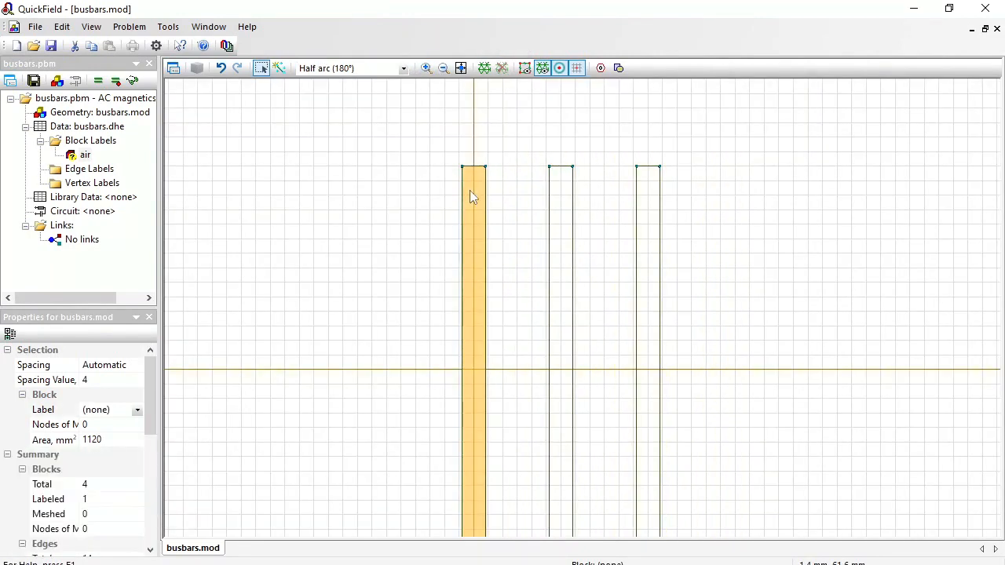
click(112, 404)
text(pa)
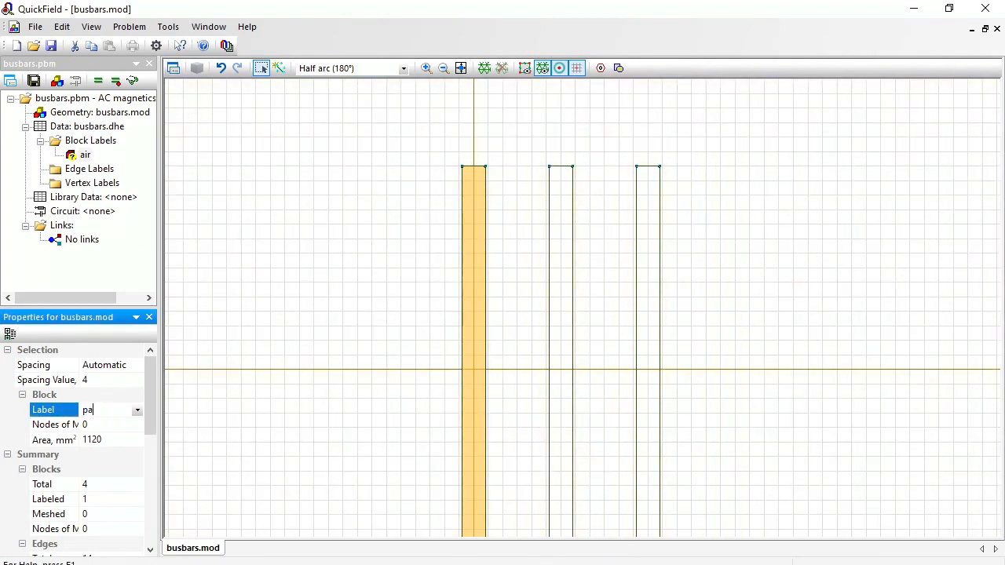
key(BackSpace)
text(hase A)
key(Return)
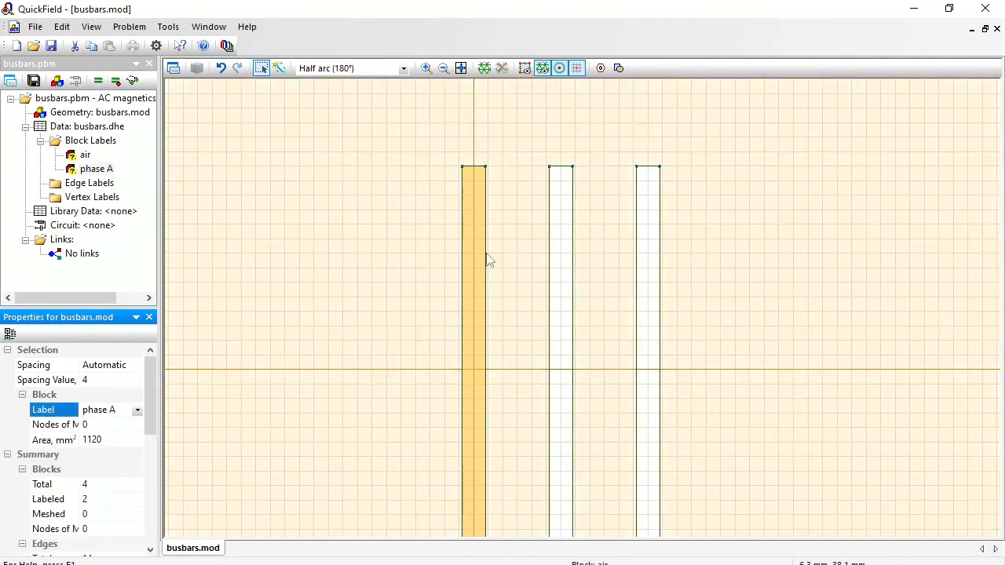
- Label the middle busbar block as phase B
click(563, 251)
click(109, 408)
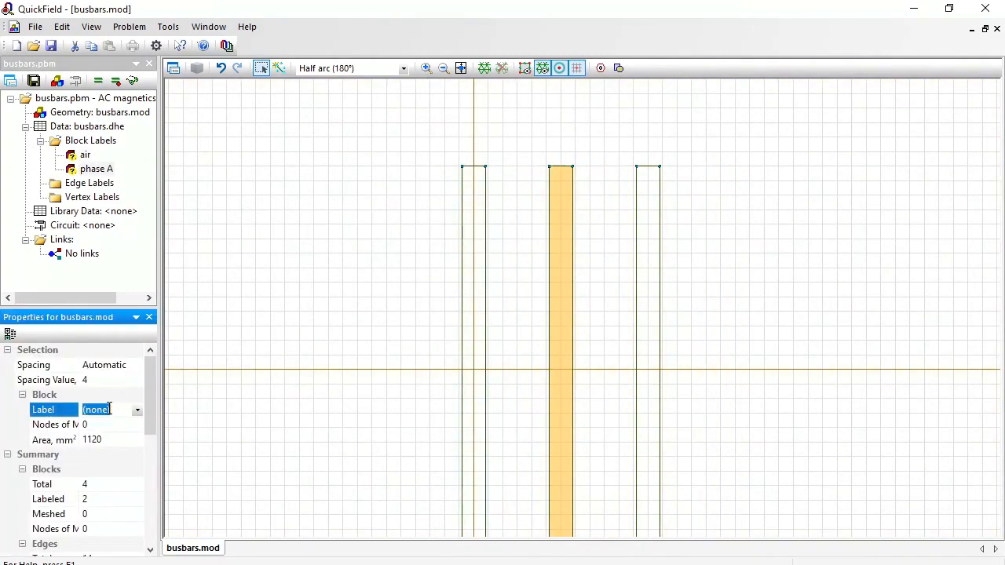
text(phase B)
key(Return)
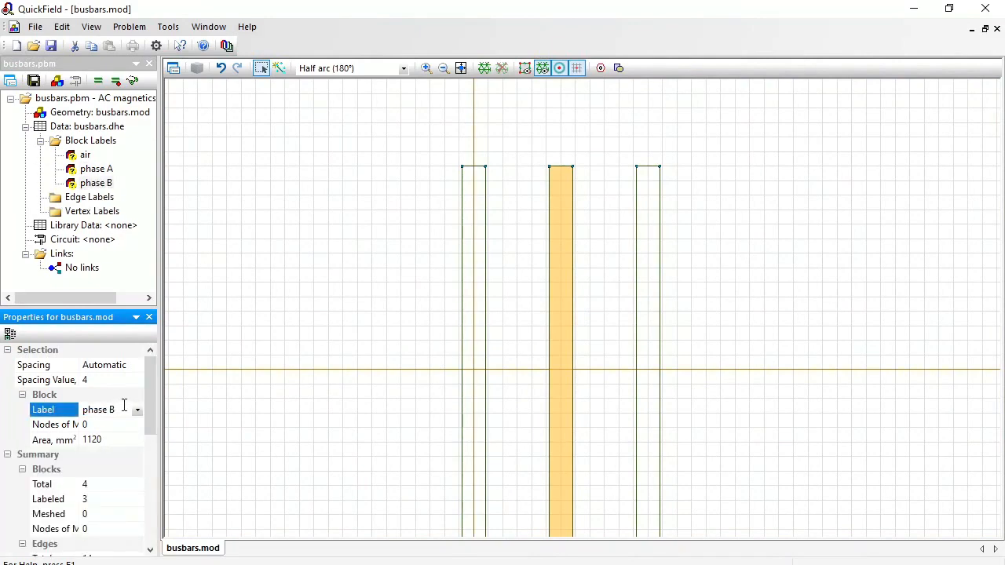
- Label the rightmost busbar block as phase C
click(649, 271)
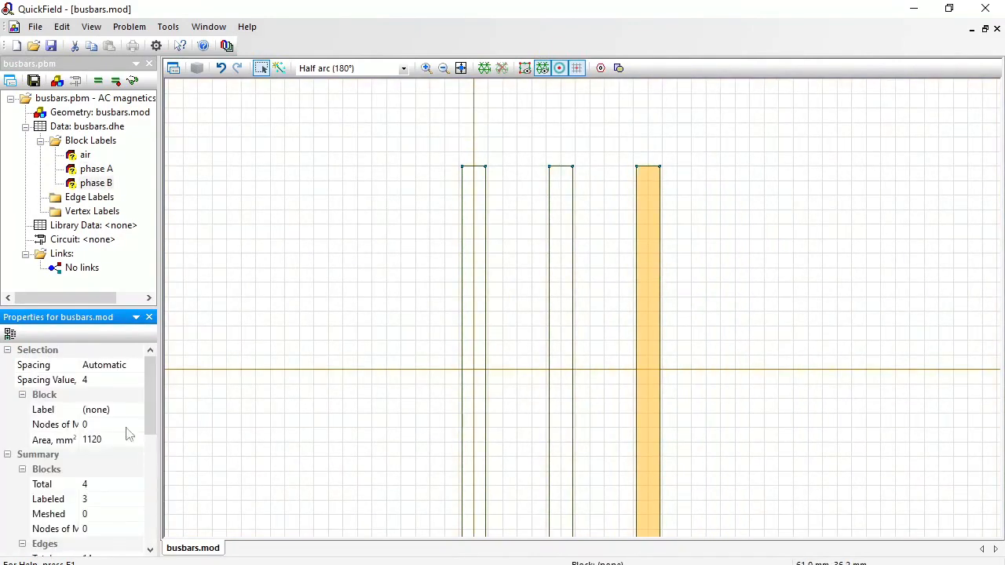
click(115, 409)
text(phase C)
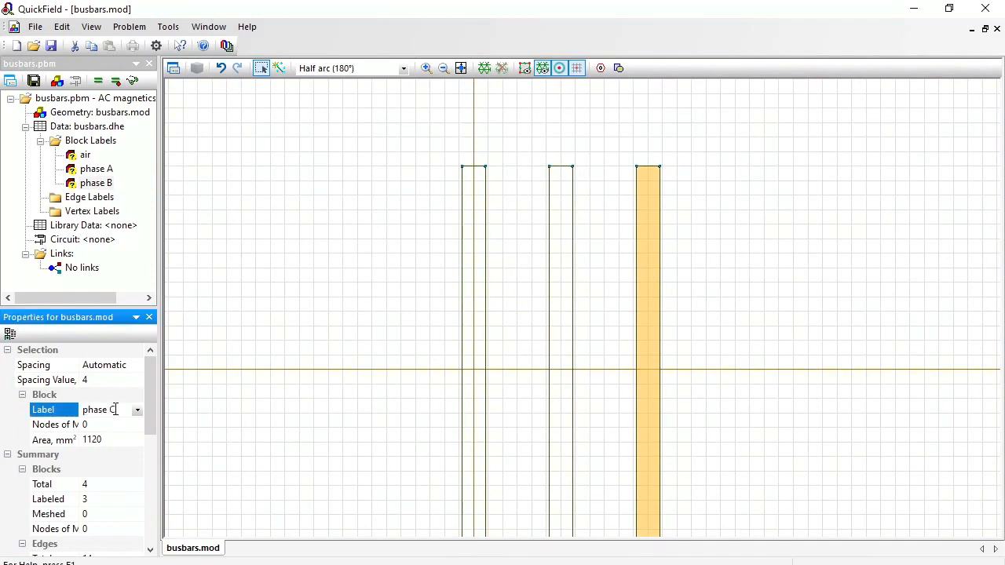
key(Return)
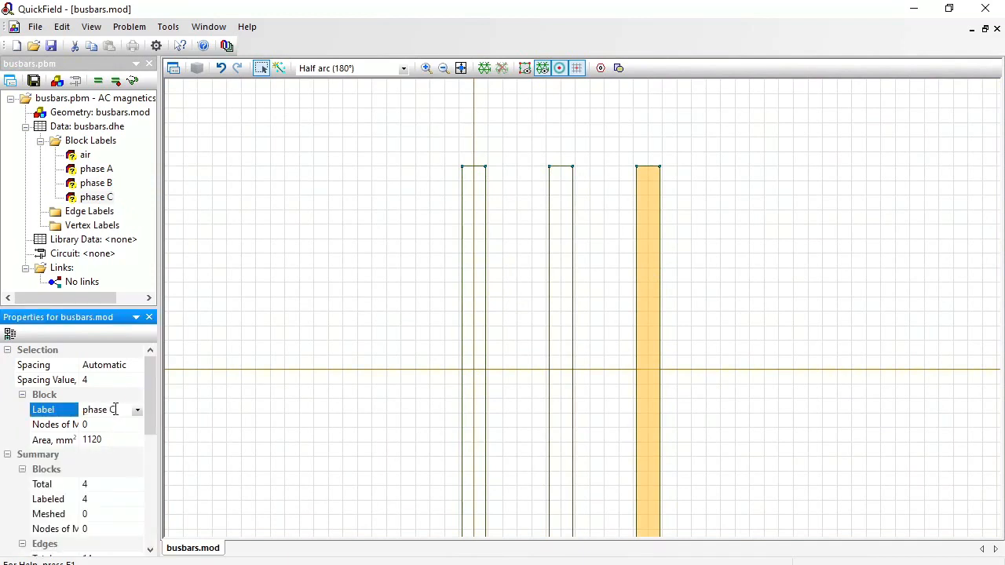
- Label both arcs of the outer circle as boundary
click(461, 69)
click(577, 148)
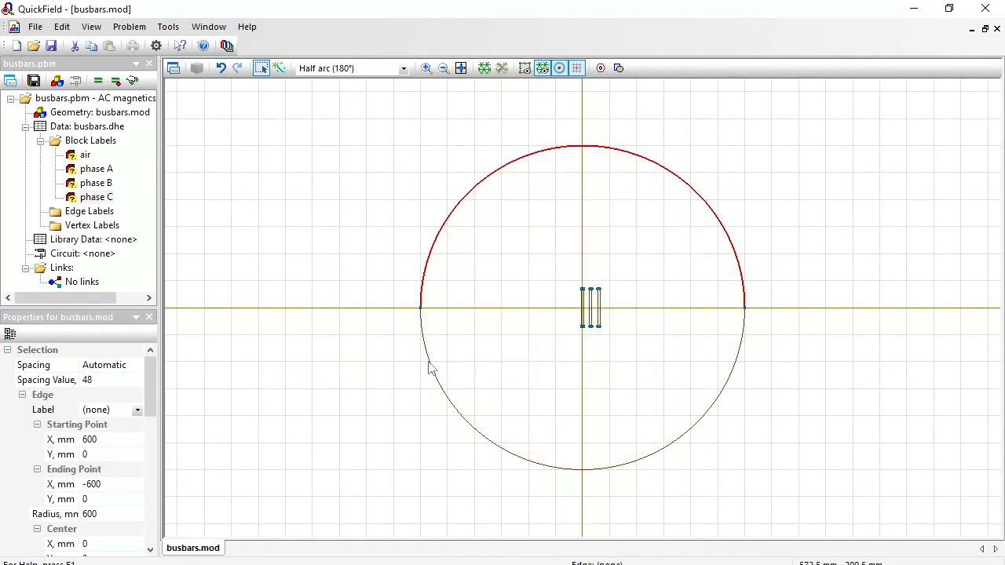
ctrl+click(429, 369)
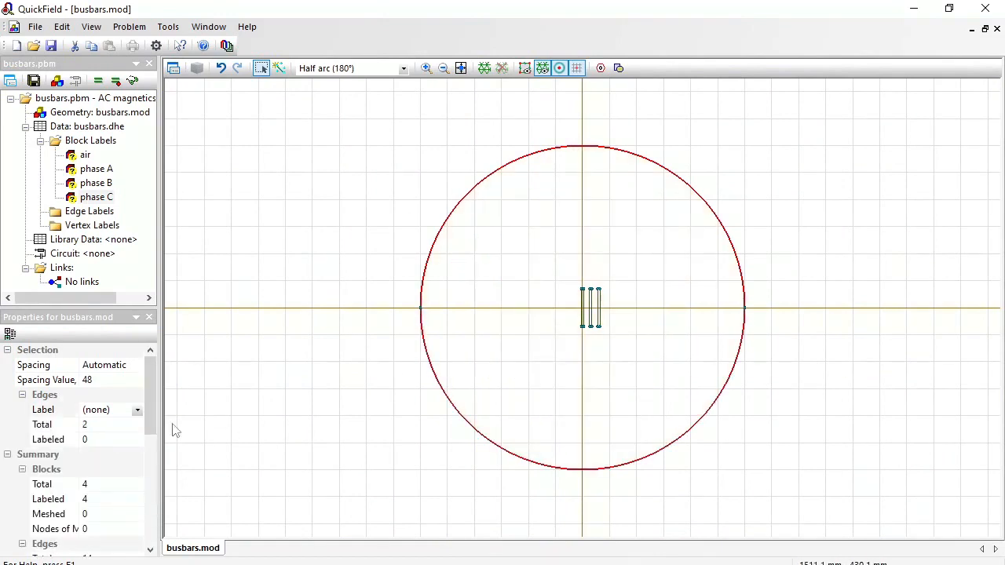
click(116, 411)
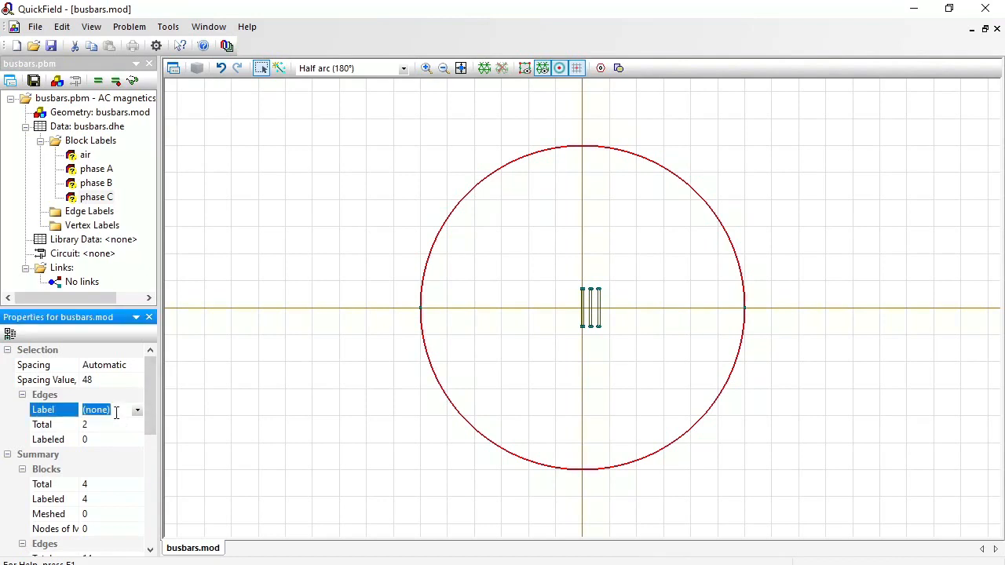
text(boundary)
key(Return)
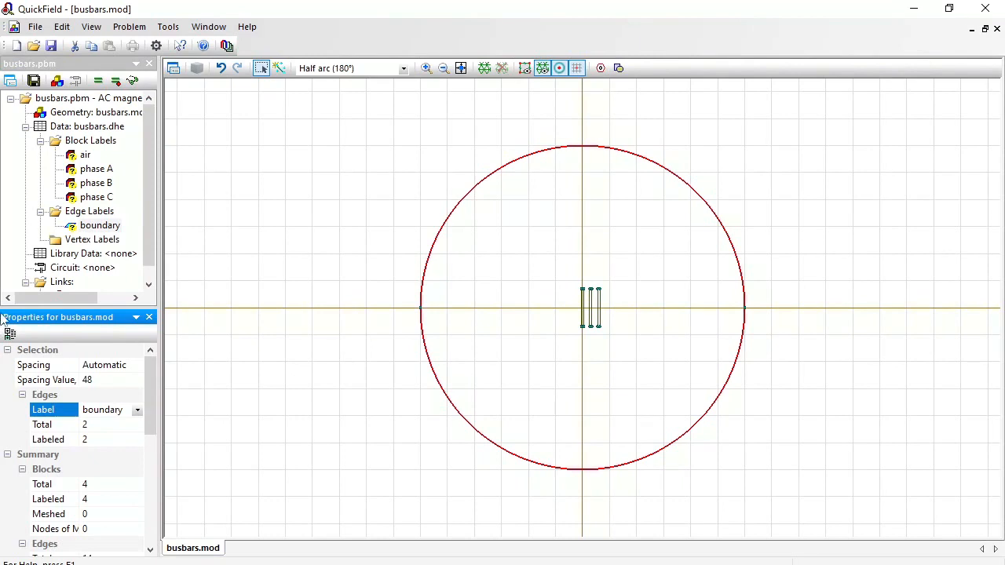
- Set the relative permeability of the air block label to 1
double_click(86, 156)
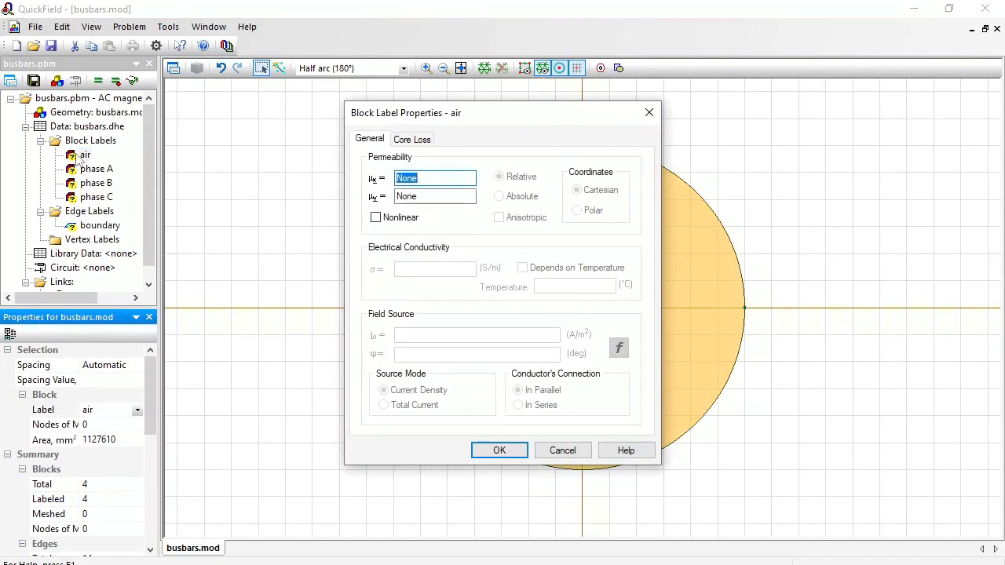
text(1)
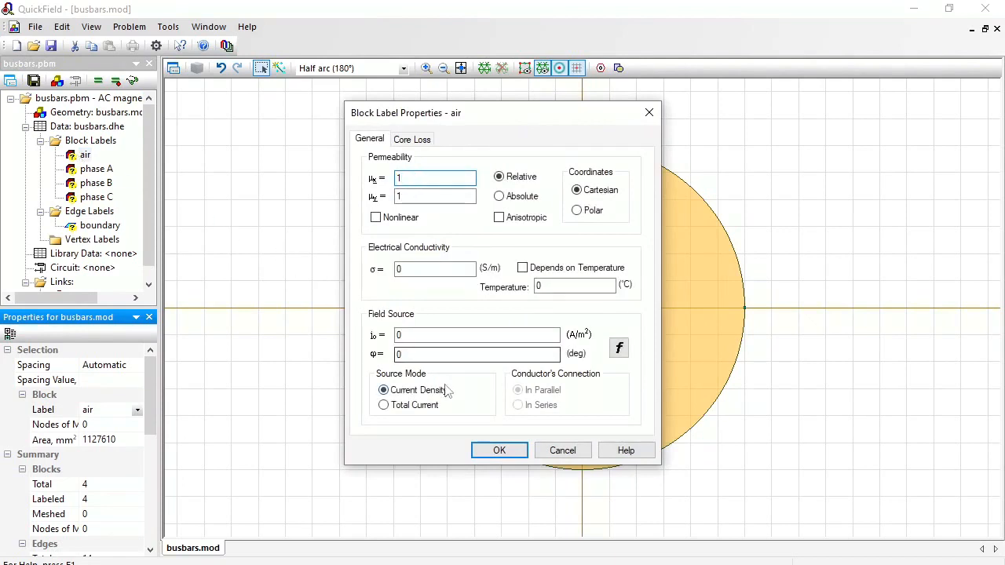
click(500, 450)
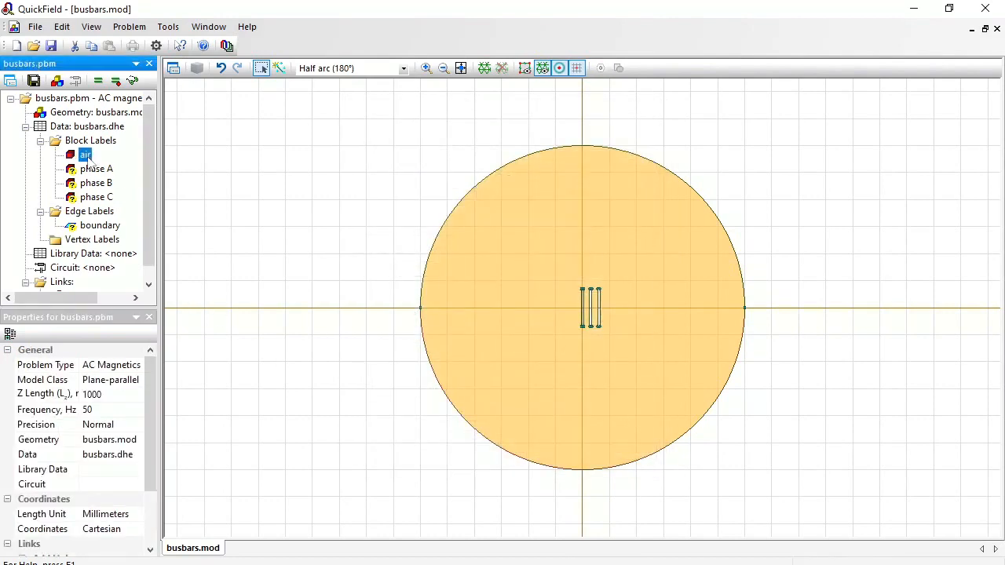
- Give the phase A block label a relative permeability of 1 and an electrical conductivity of 37e6 S/m
double_click(83, 171)
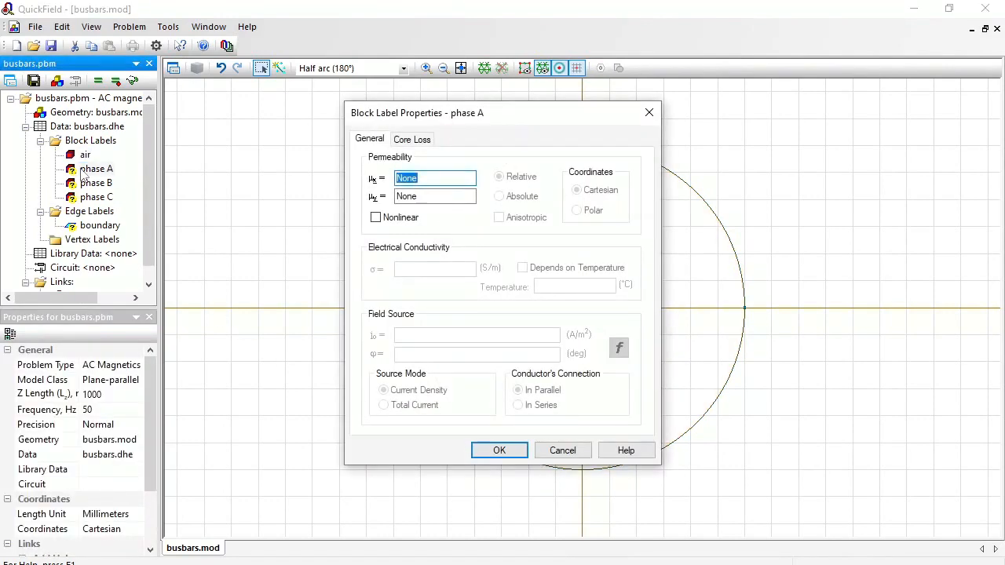
text(1)
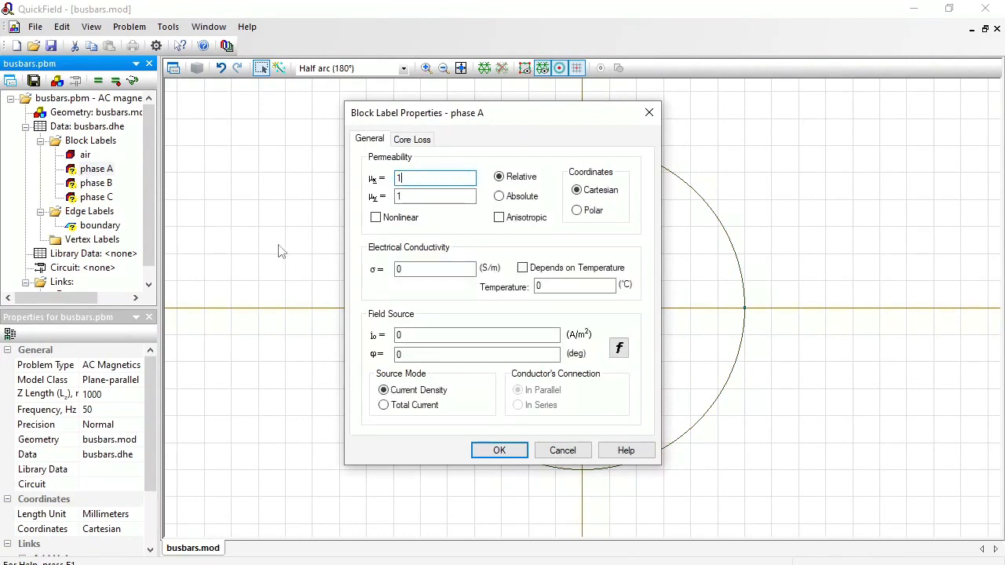
double_click(427, 269)
text(3)
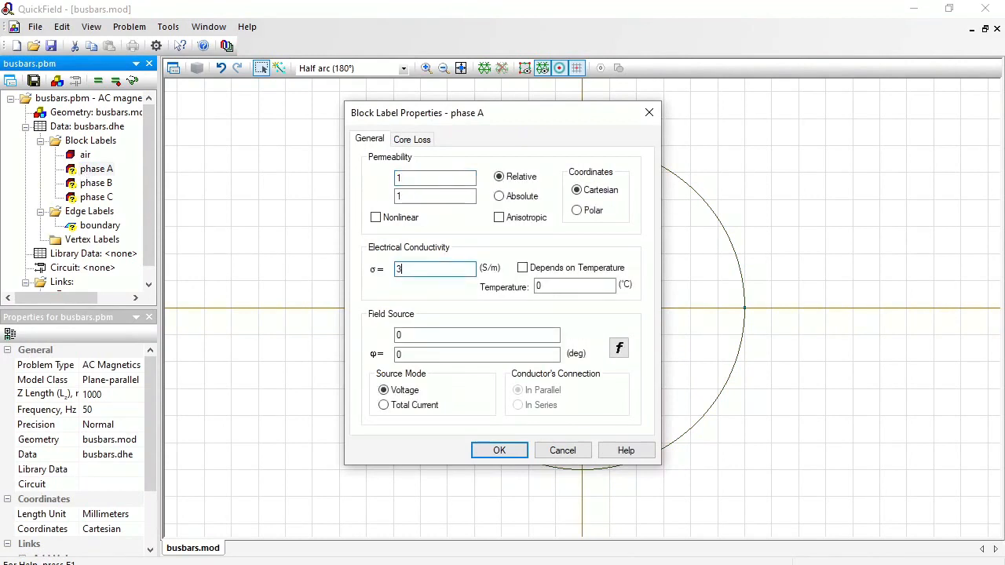
text(7e6)
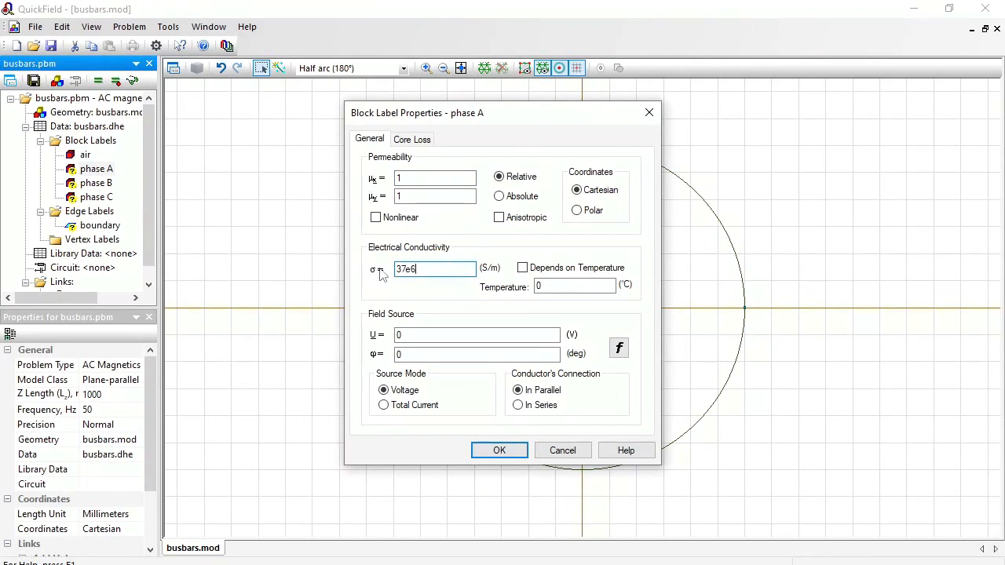
- Define phase A's field source as a total current of 1000*sqrt(2) A and apply the label properties
click(430, 406)
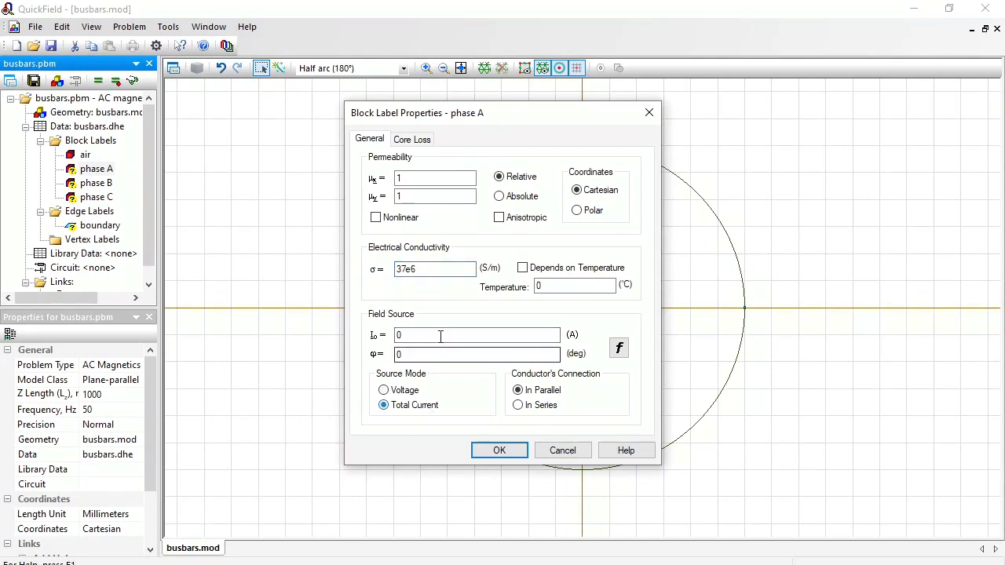
double_click(441, 336)
text(1)
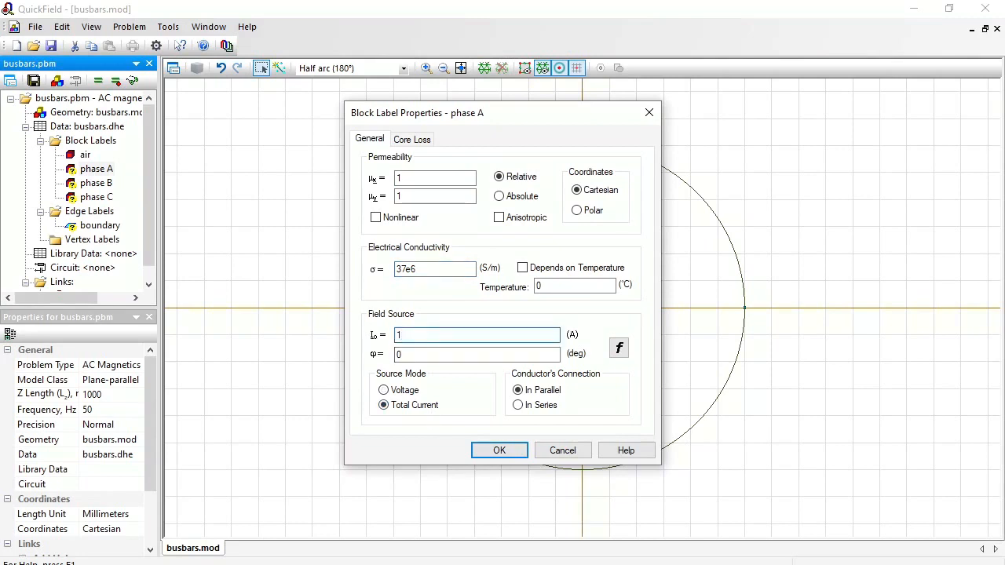
text(000)
text(*sqrt(2))
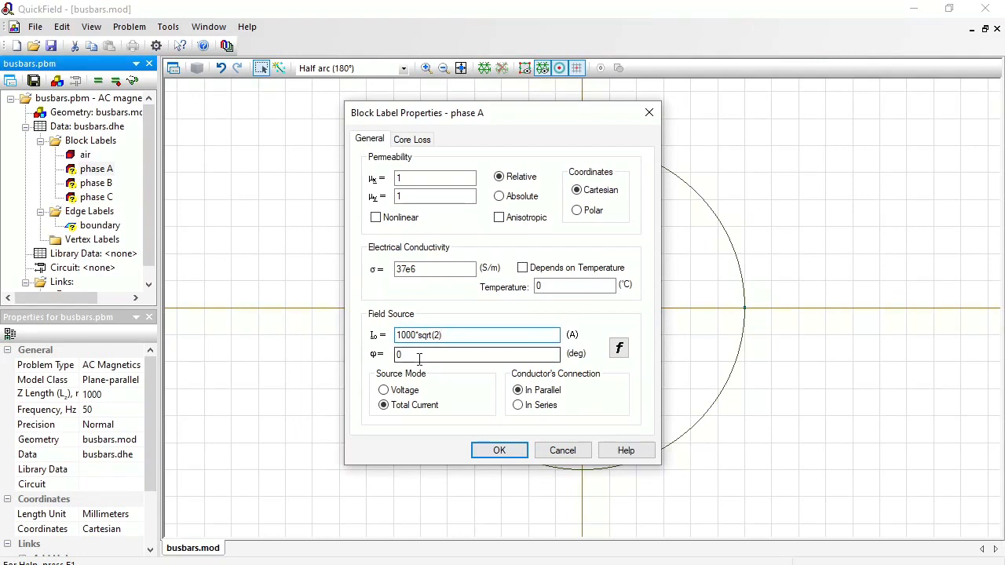
click(499, 451)
- Give the phase B block label a relative permeability of 1 and an electrical conductivity of 37e6 S/m
click(91, 183)
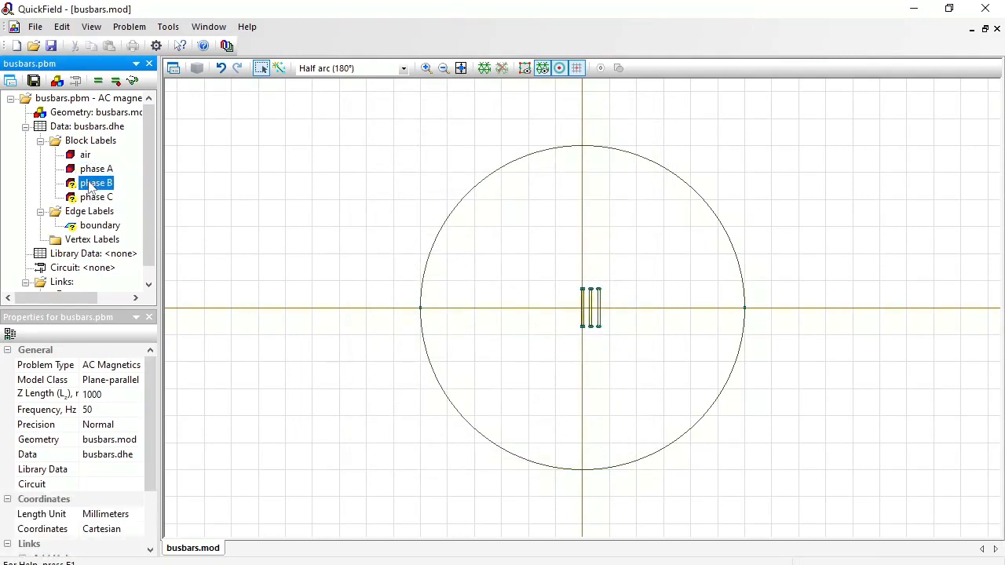
double_click(91, 185)
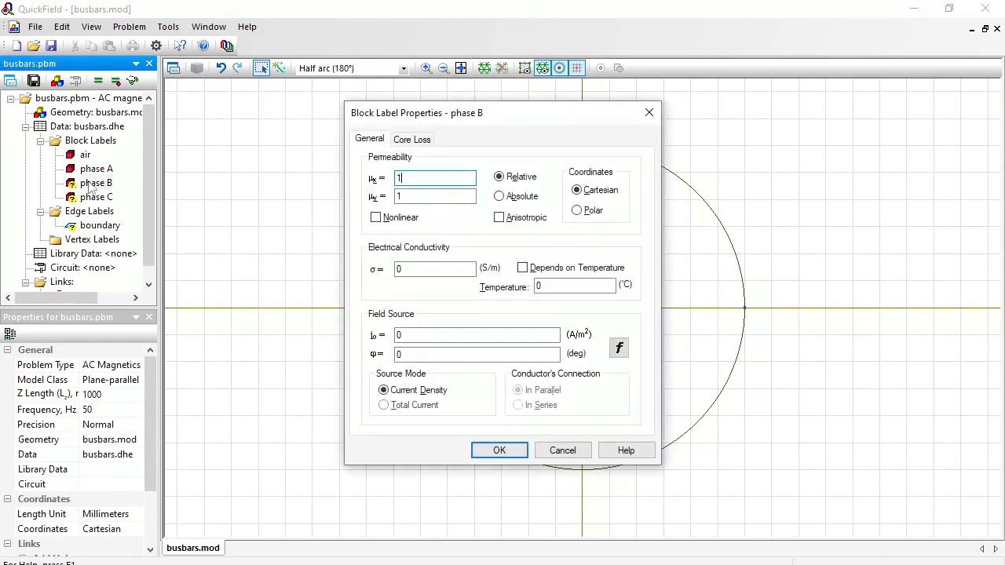
double_click(452, 269)
text(3)
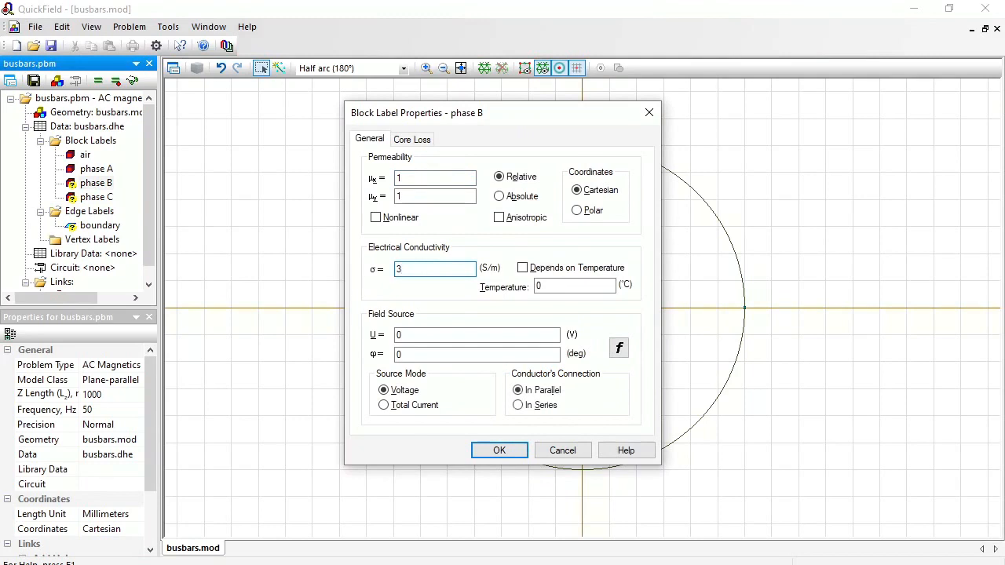
text(7e6)
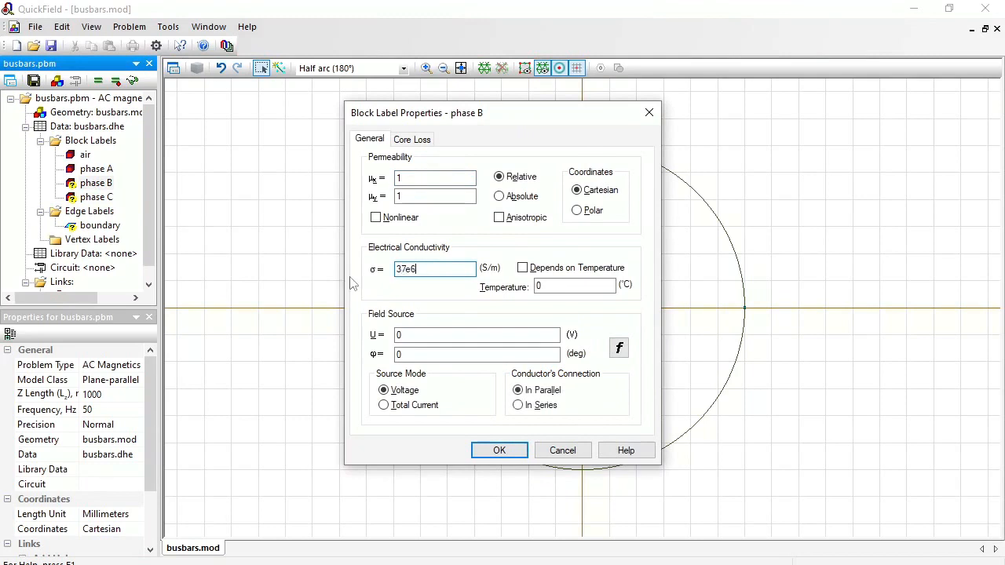
- Define phase B's field source as a total current of 1000*sqrt(2) A with a phase of 120 degrees
click(405, 407)
double_click(435, 336)
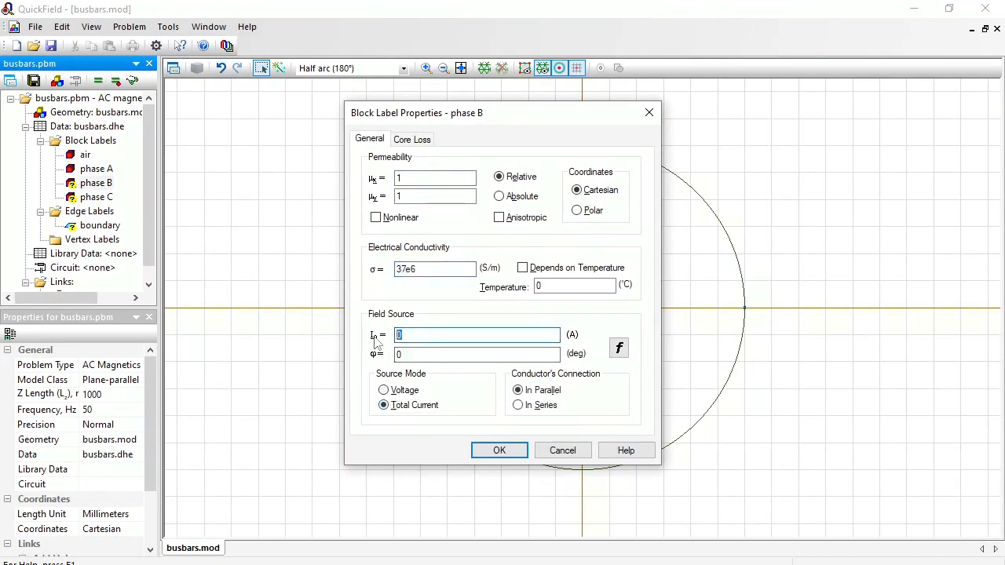
text(1000*sqrt(2))
double_click(428, 355)
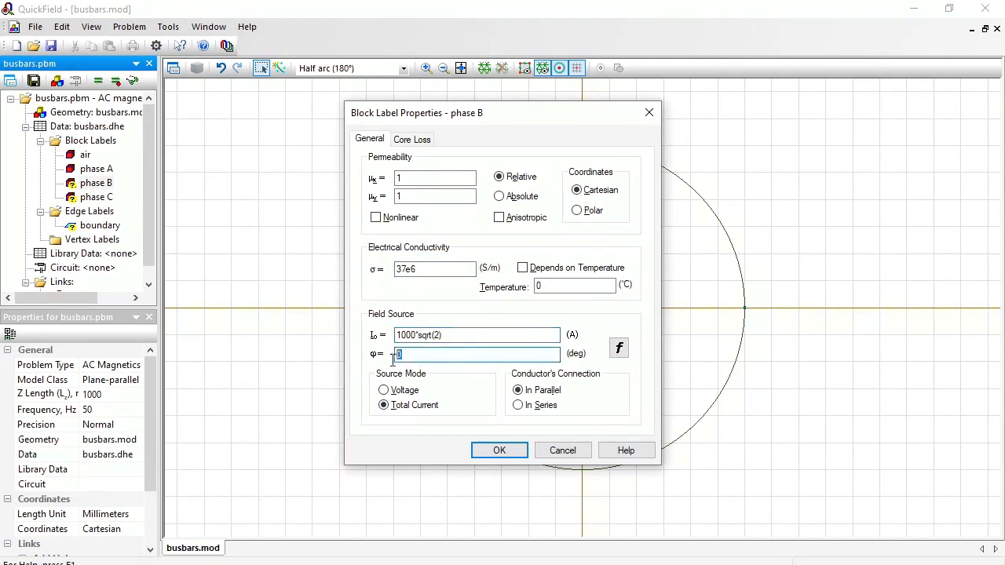
text(120)
drag(473, 336, 345, 339)
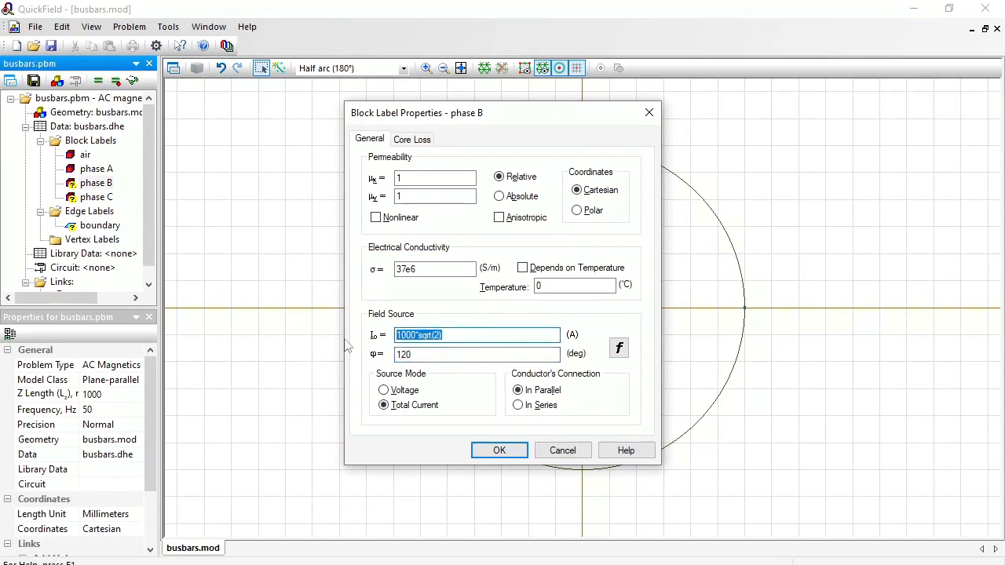
click(501, 453)
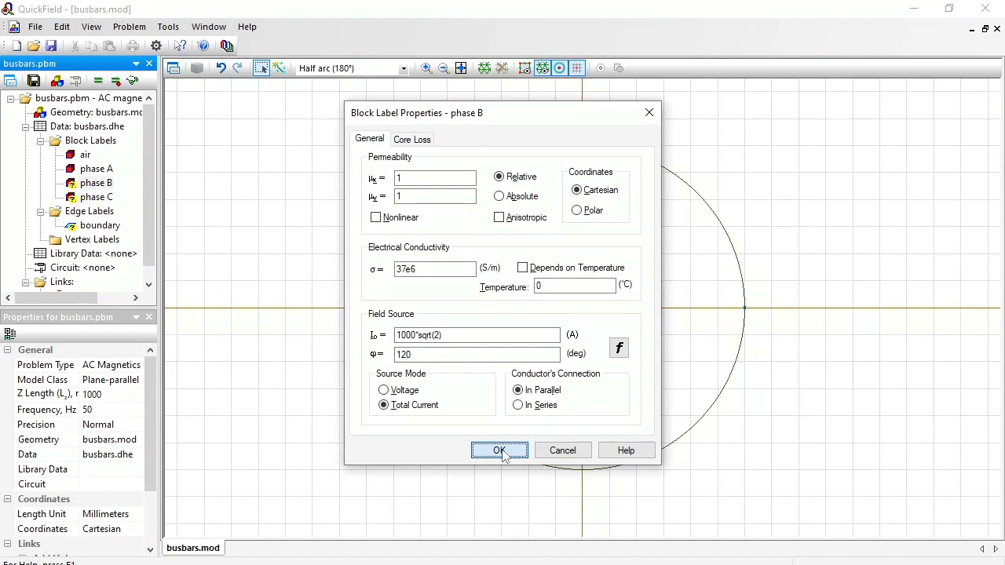
- Give the phase C block label a relative permeability of 1 and an electrical conductivity of 37e6 S/m
click(102, 200)
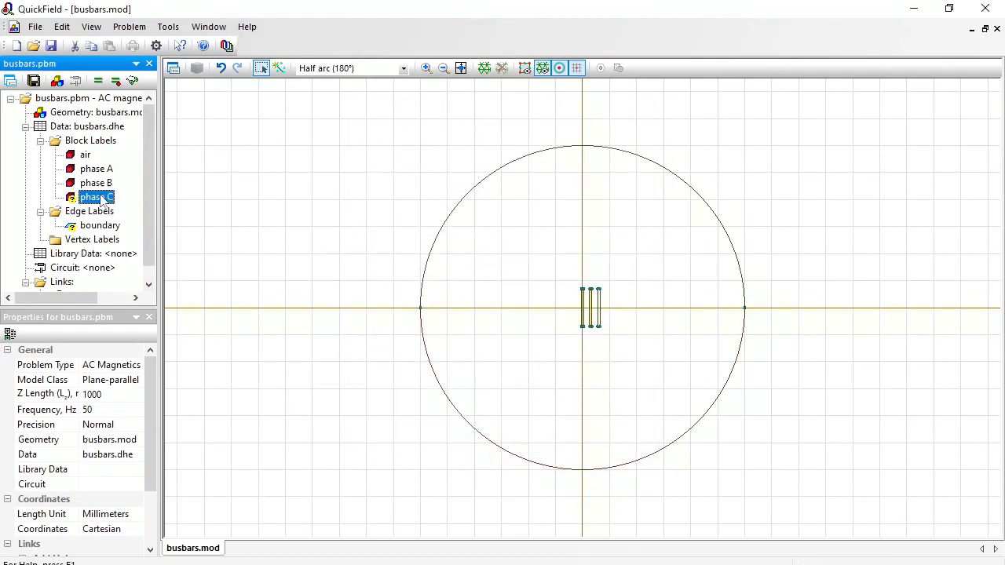
double_click(102, 199)
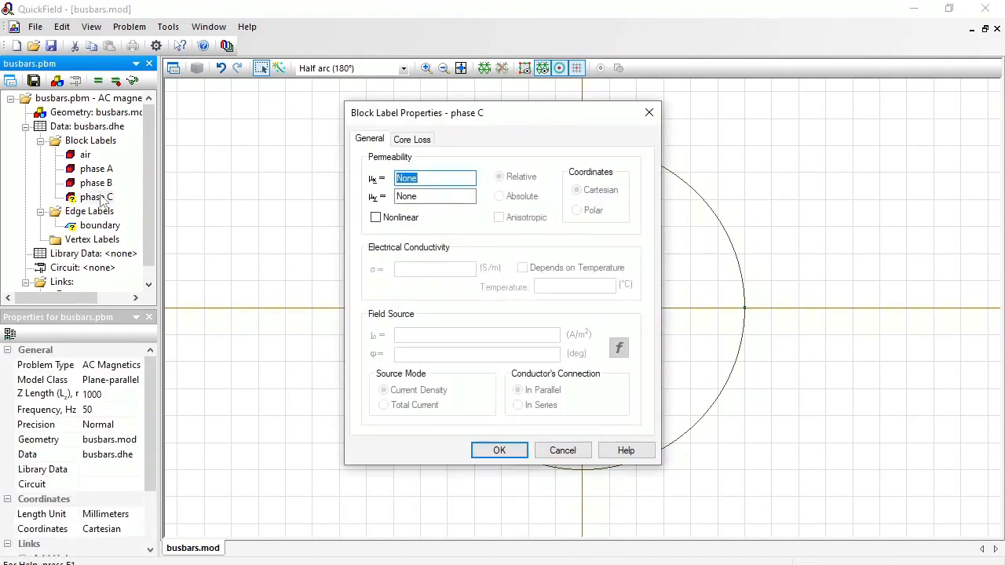
double_click(402, 268)
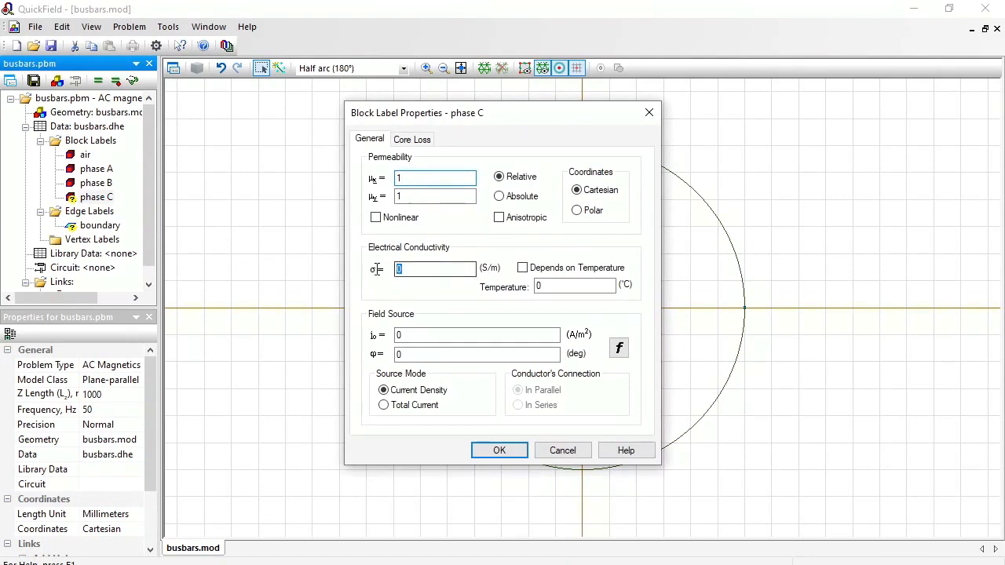
text(37e)
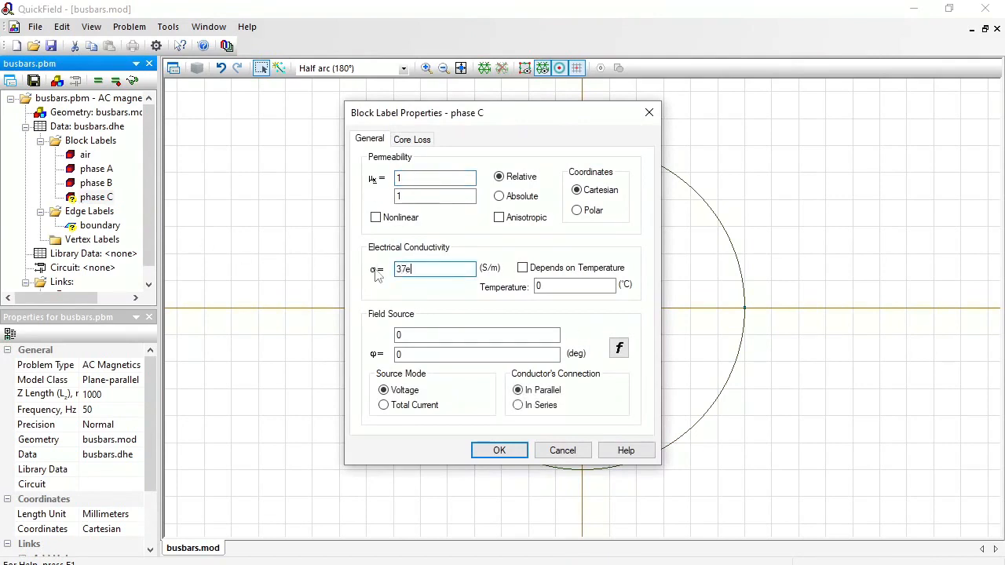
text(6)
- Define phase C's field source as a total current of 1000*sqrt(2) A with a phase of 240 degrees
click(407, 405)
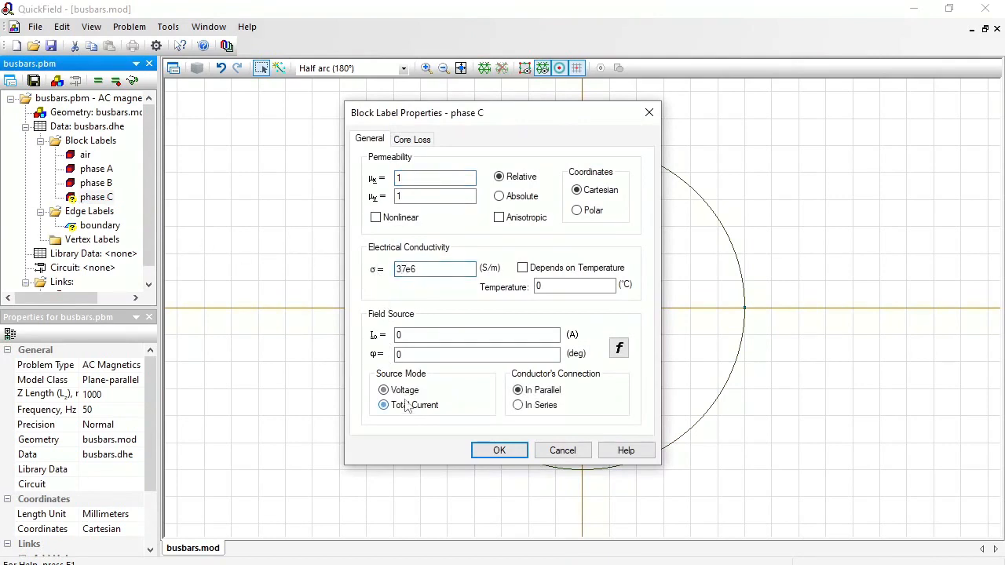
double_click(430, 335)
text(1000*sqrt(2))
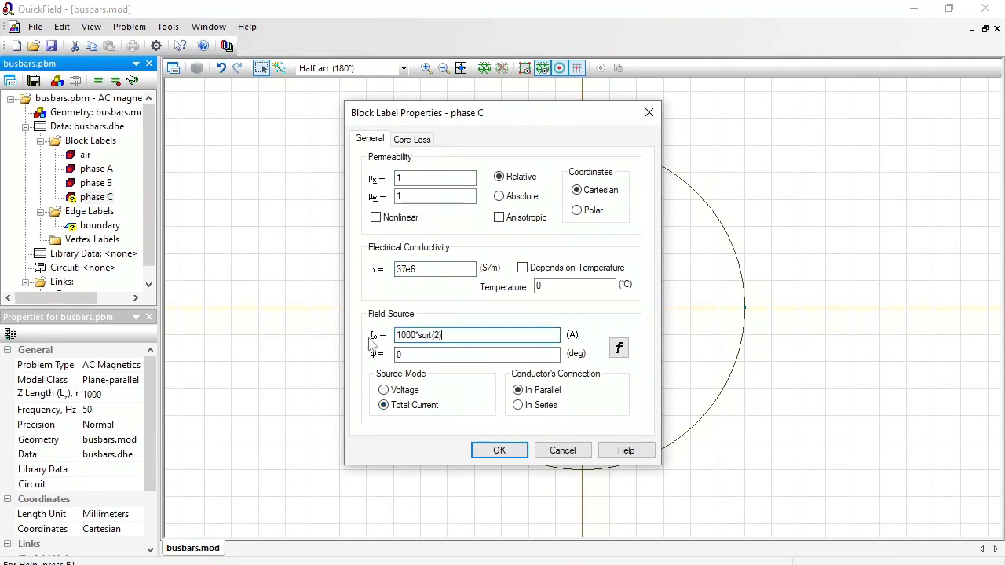
key(Tab)
text(2)
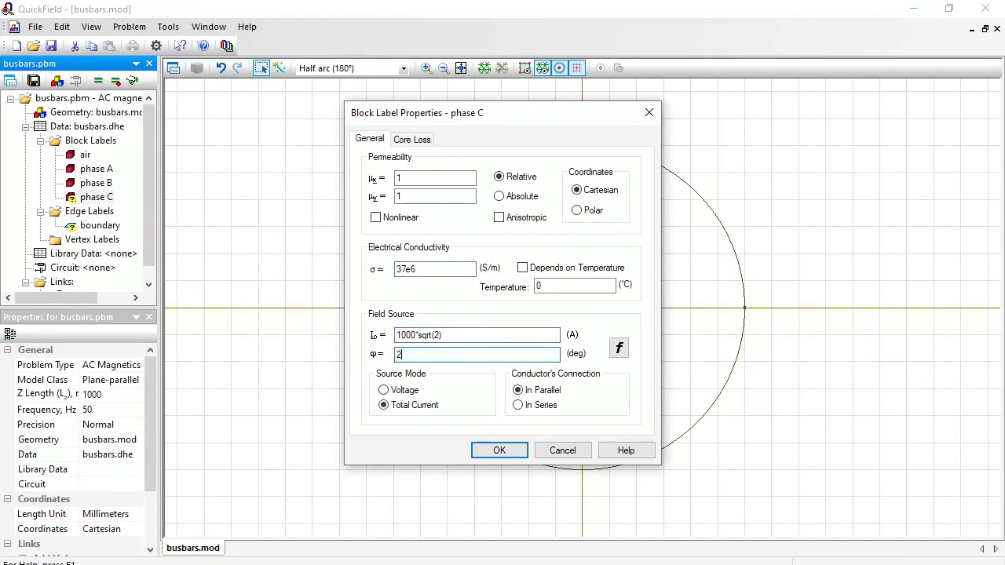
text(40)
click(498, 450)
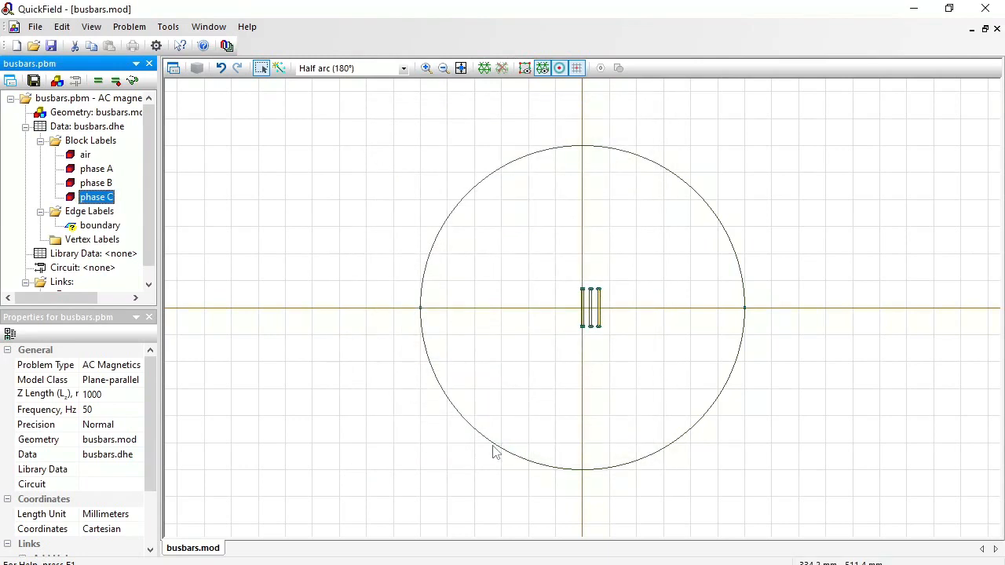
- Apply a magnetic potential condition of 0 Wb/m to the boundary edge label
click(84, 226)
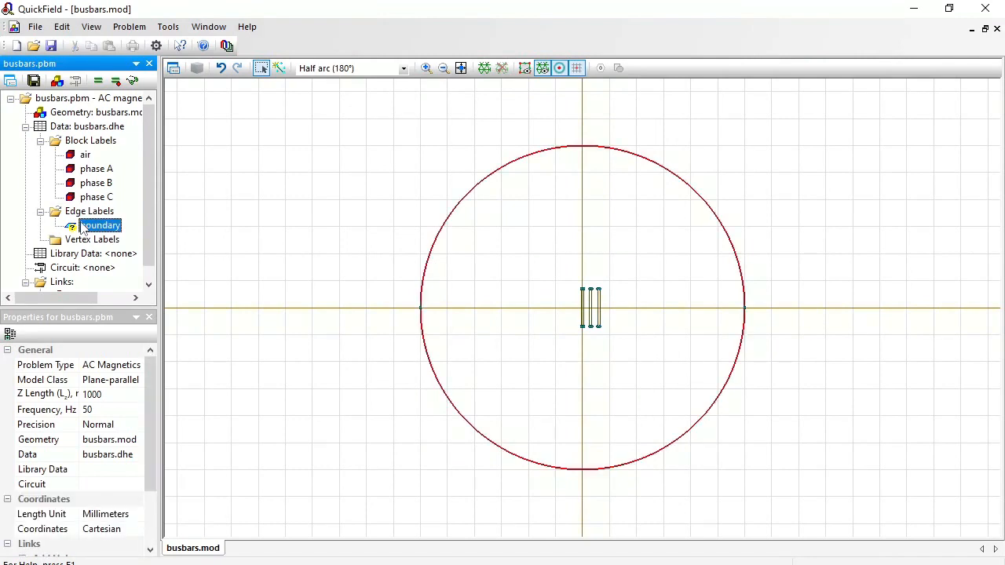
double_click(84, 227)
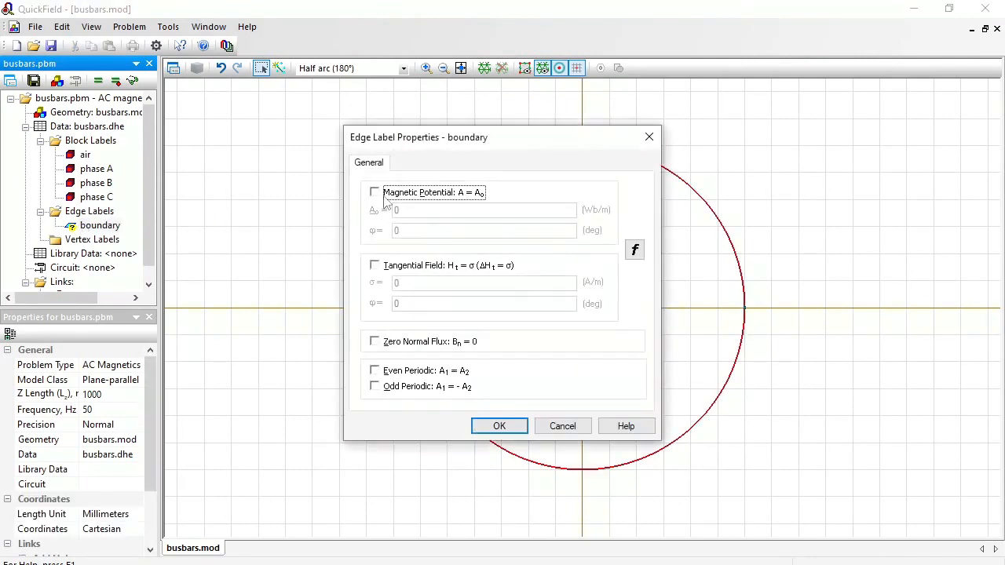
click(385, 199)
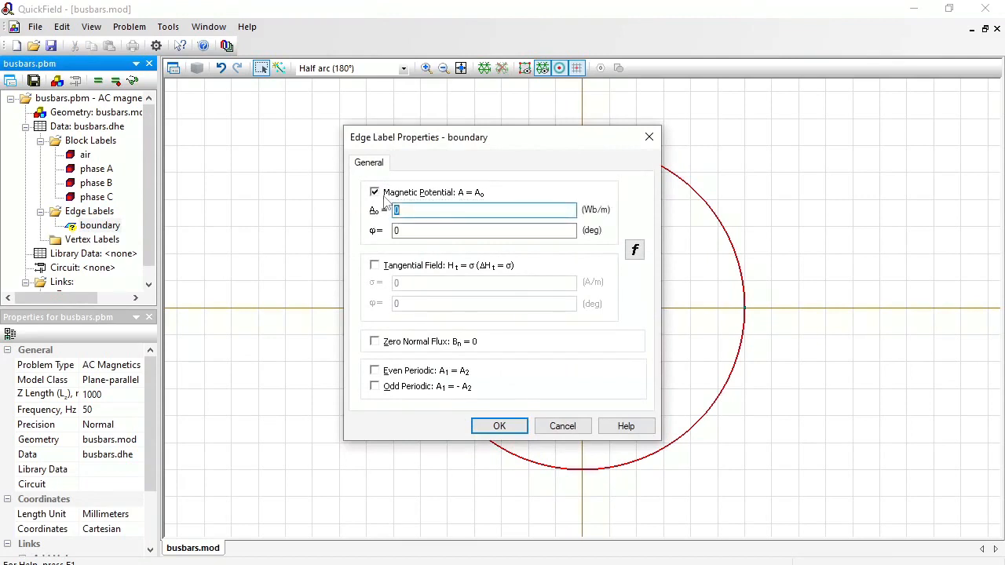
click(493, 425)
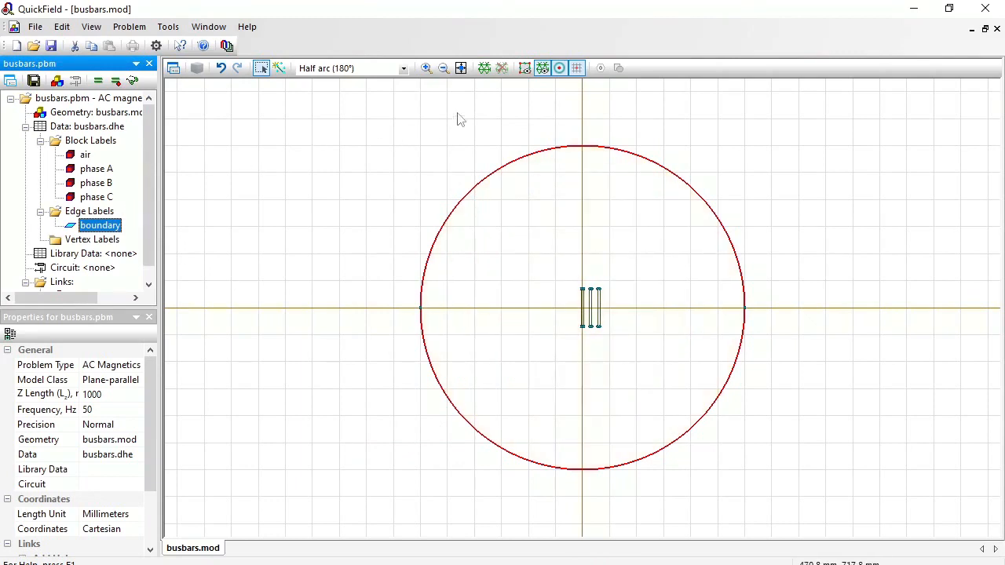
- Build the finite-element mesh in all blocks of the model
click(487, 71)
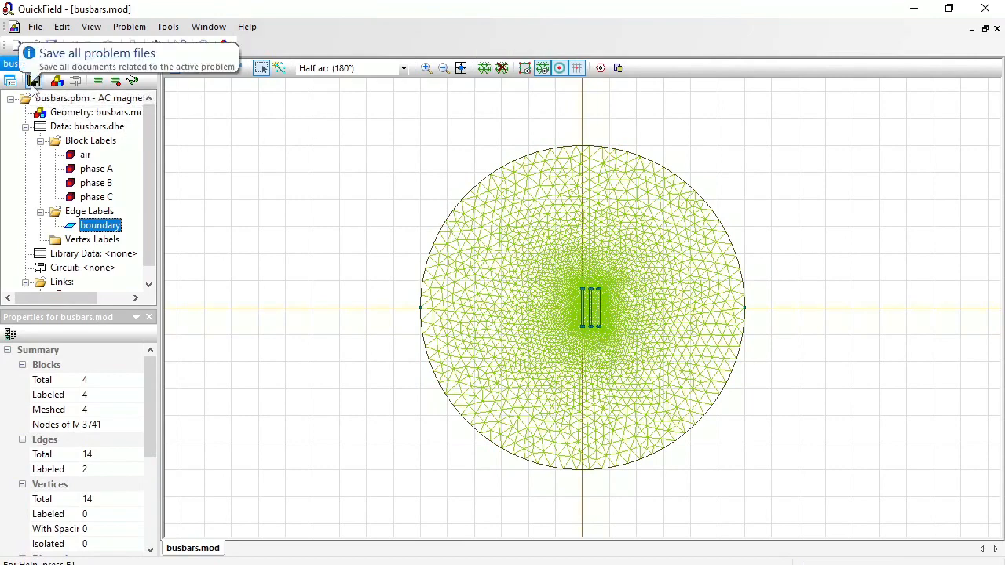
- Save all problem files, solve the busbars problem and open its results
click(33, 81)
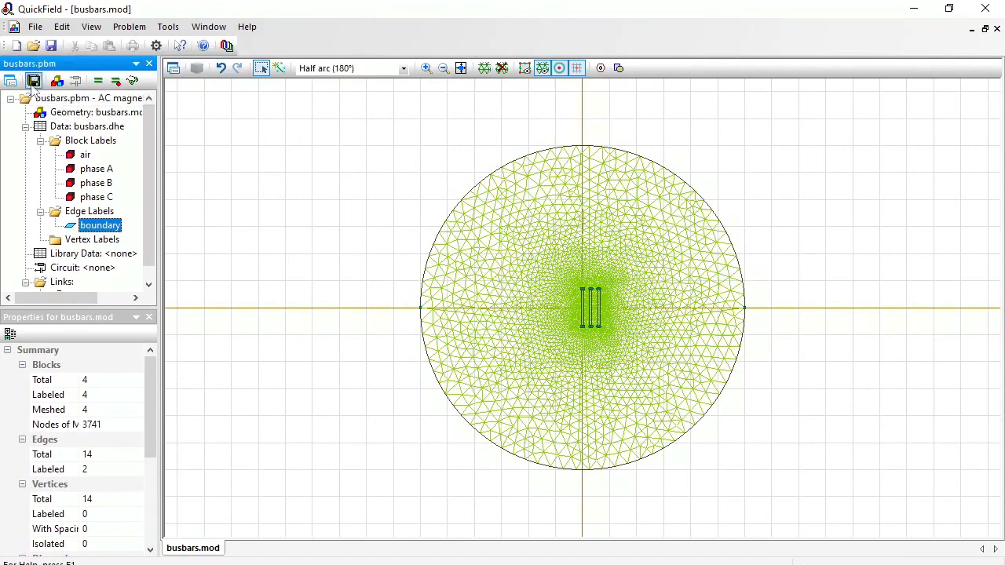
click(99, 82)
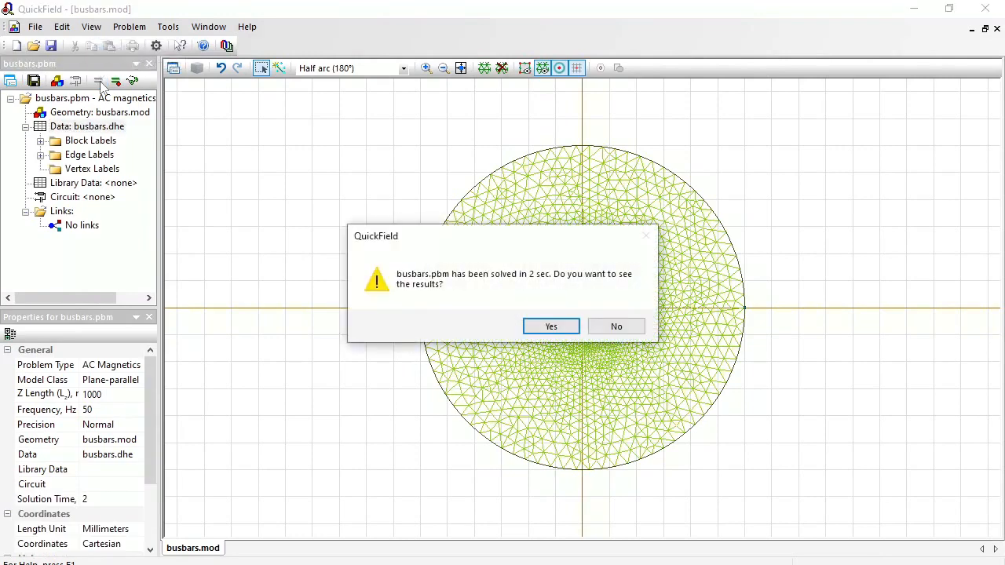
key(Return)
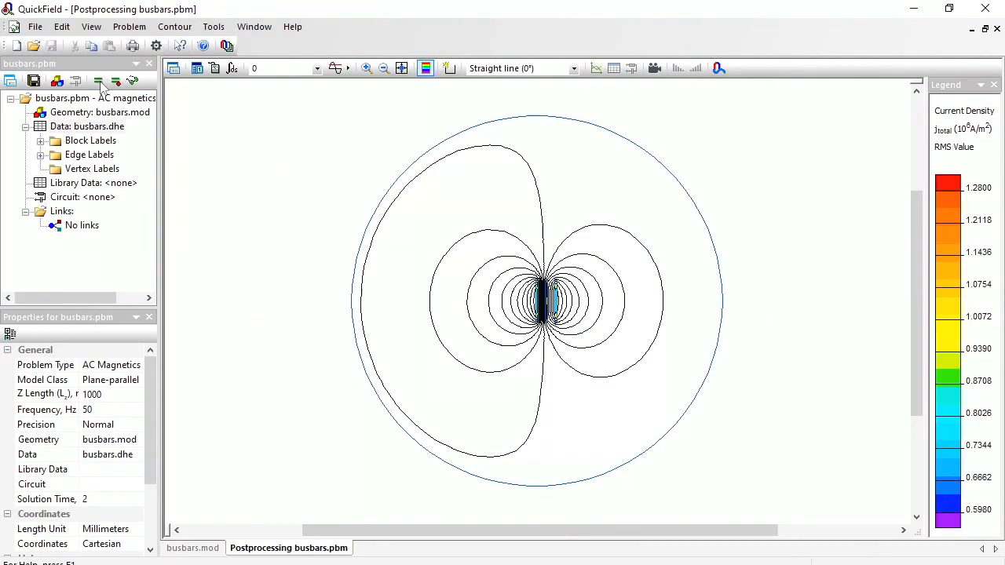
- Examine the field picture around the busbars' upper ends with the mesh display turned on
click(366, 69)
drag(524, 267, 574, 301)
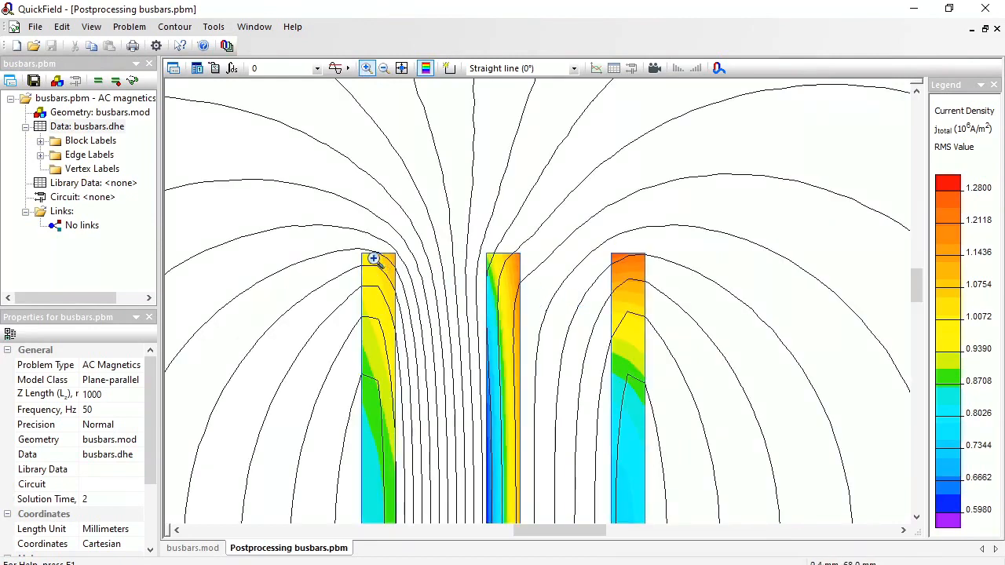
mouse_move(328, 236)
mouse_down()
mouse_move(497, 383)
mouse_move(484, 406)
mouse_up()
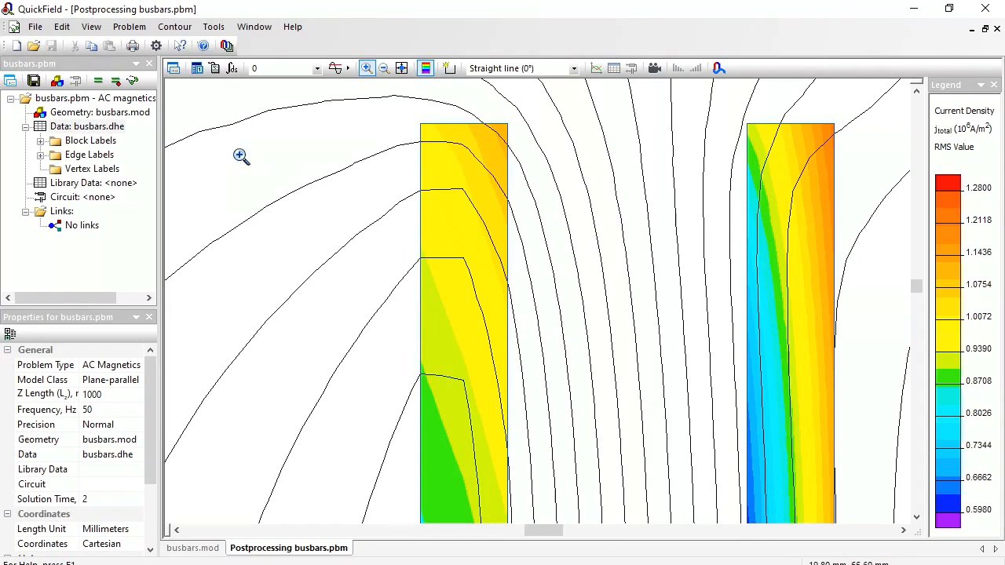
click(174, 69)
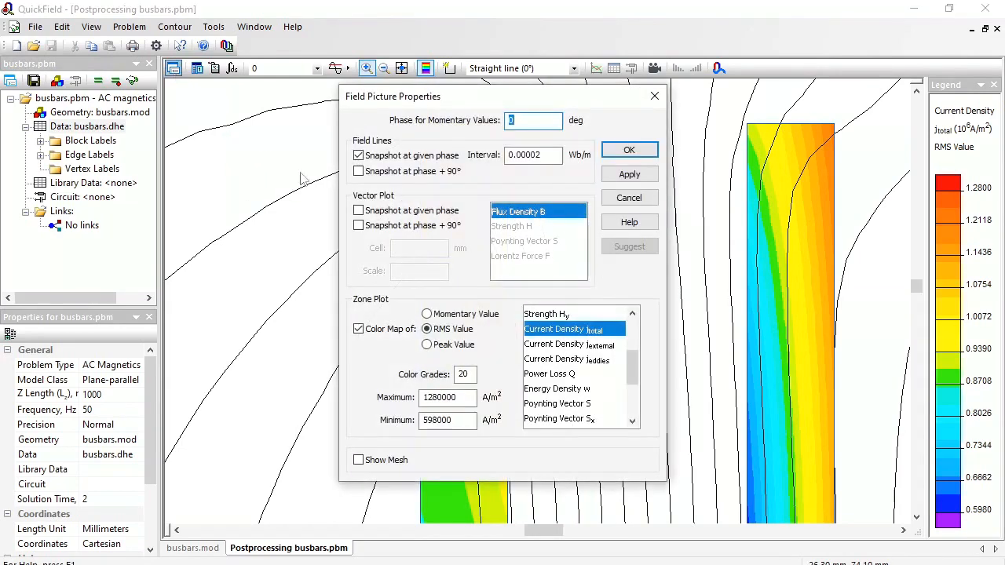
click(374, 465)
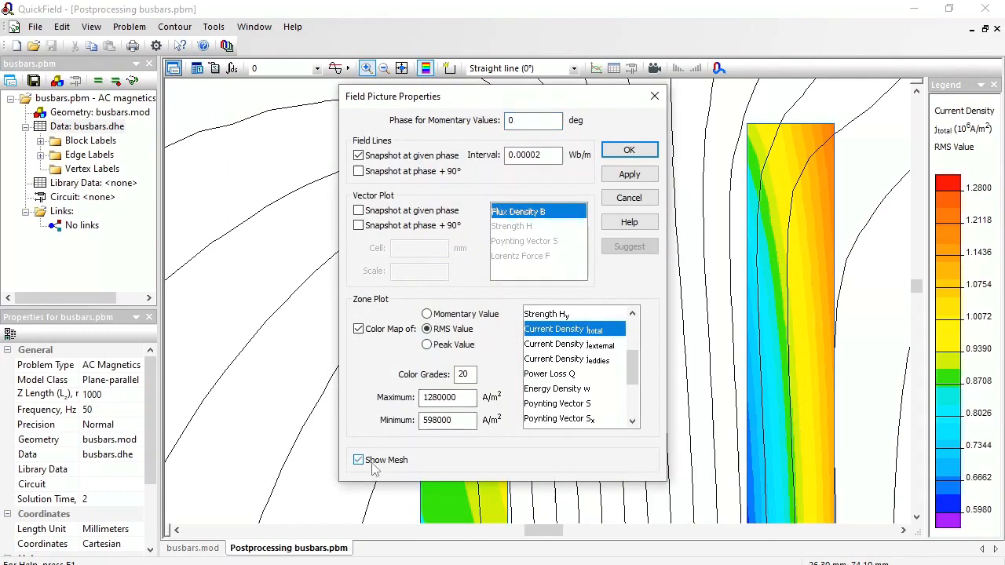
click(626, 151)
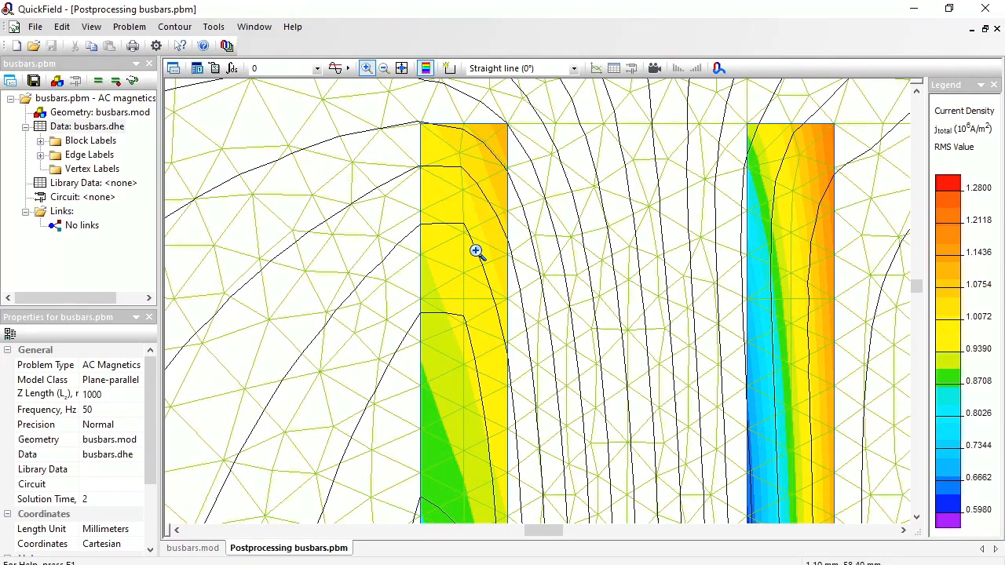
- Refine the geometry model's mesh based on the previous solution, using 1 iteration and 11200 sufficient nodes, without opening the results
double_click(135, 116)
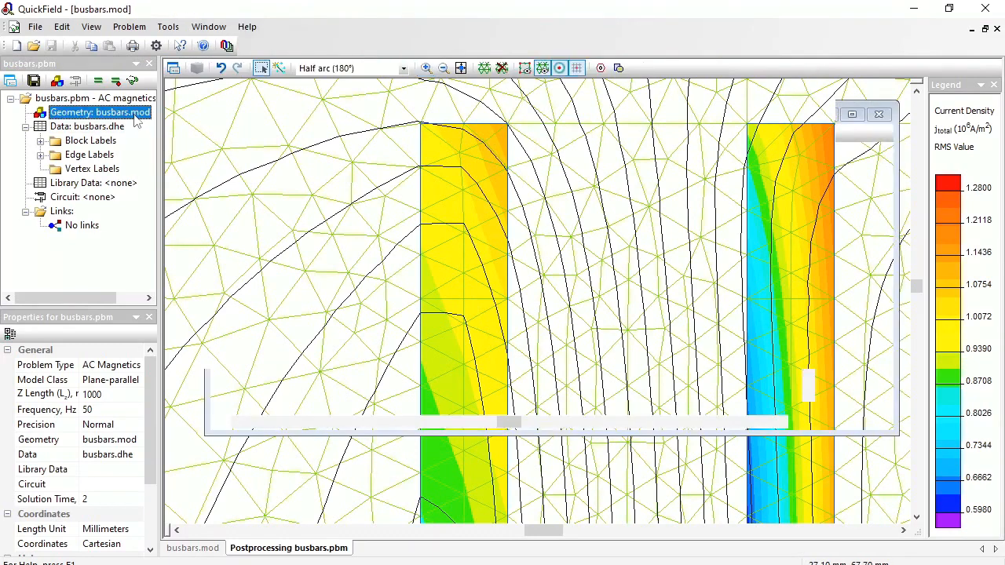
click(426, 67)
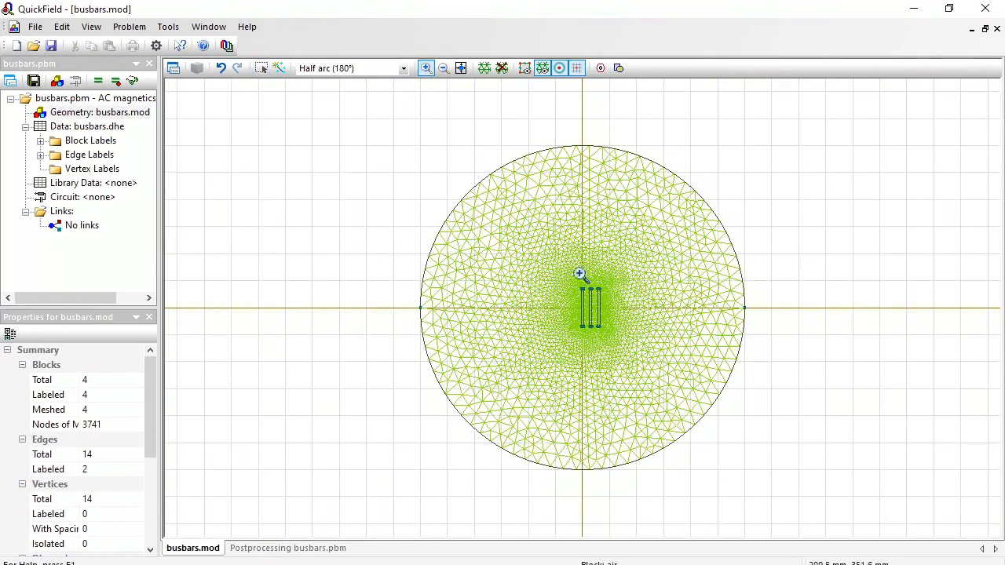
drag(571, 275, 612, 310)
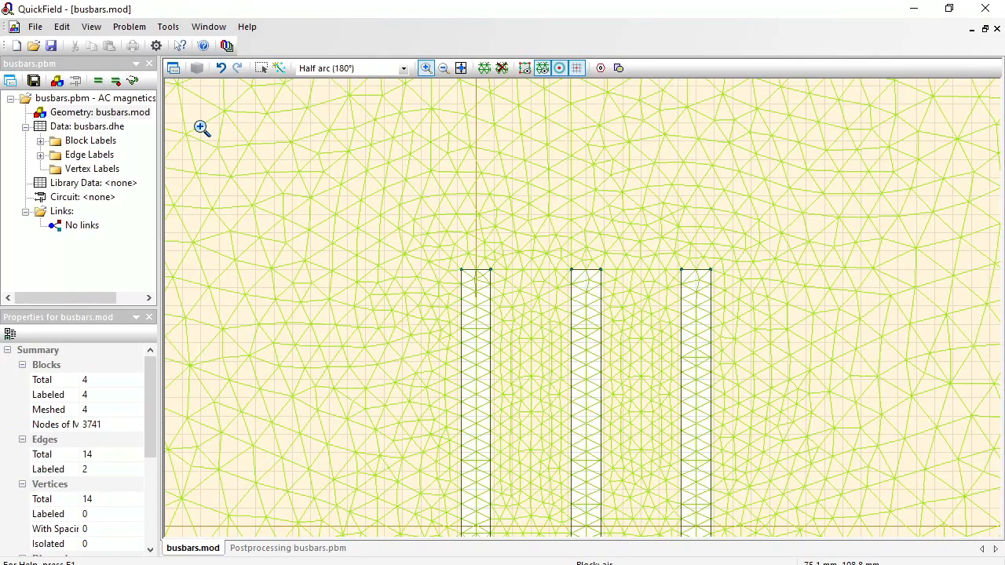
click(115, 81)
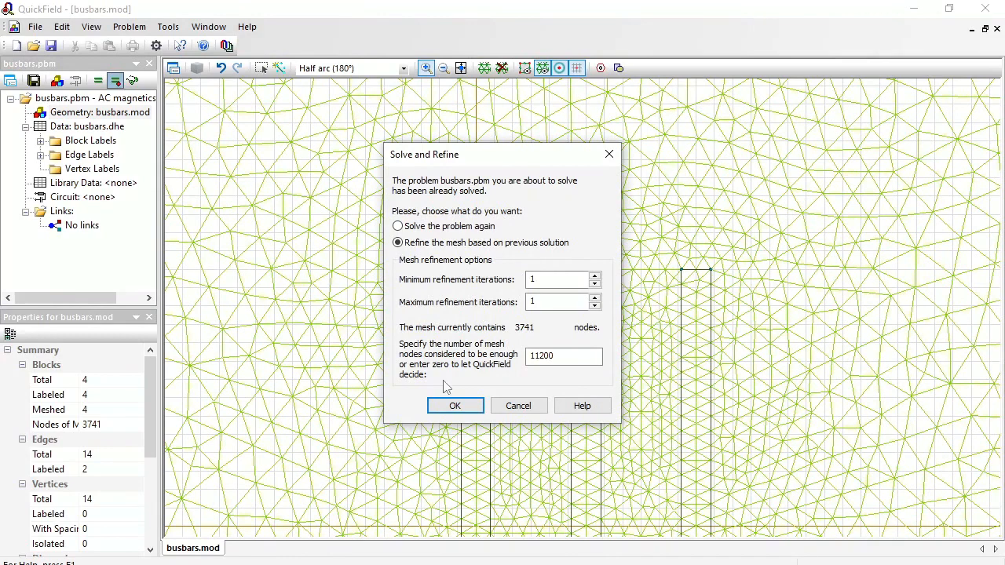
click(455, 406)
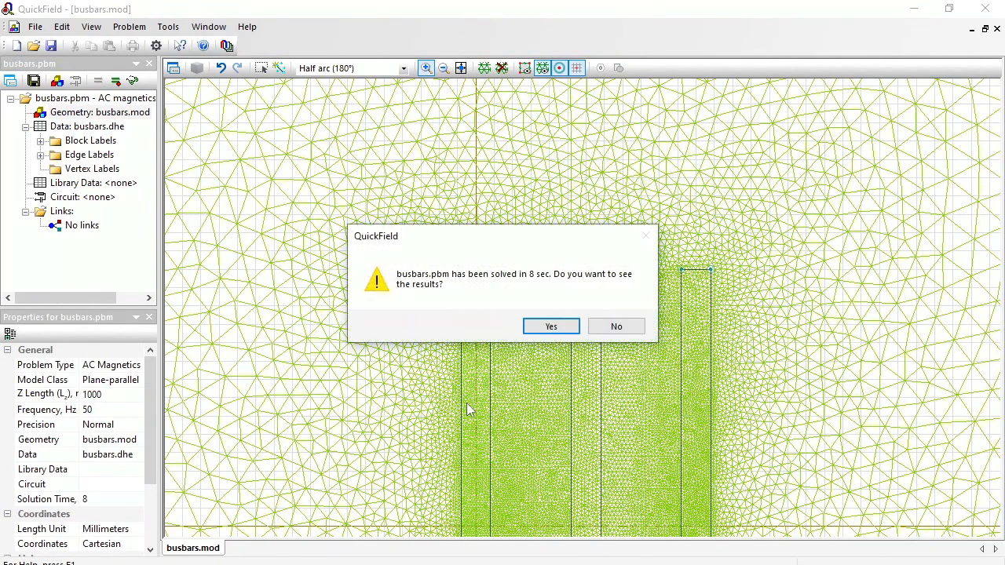
click(616, 326)
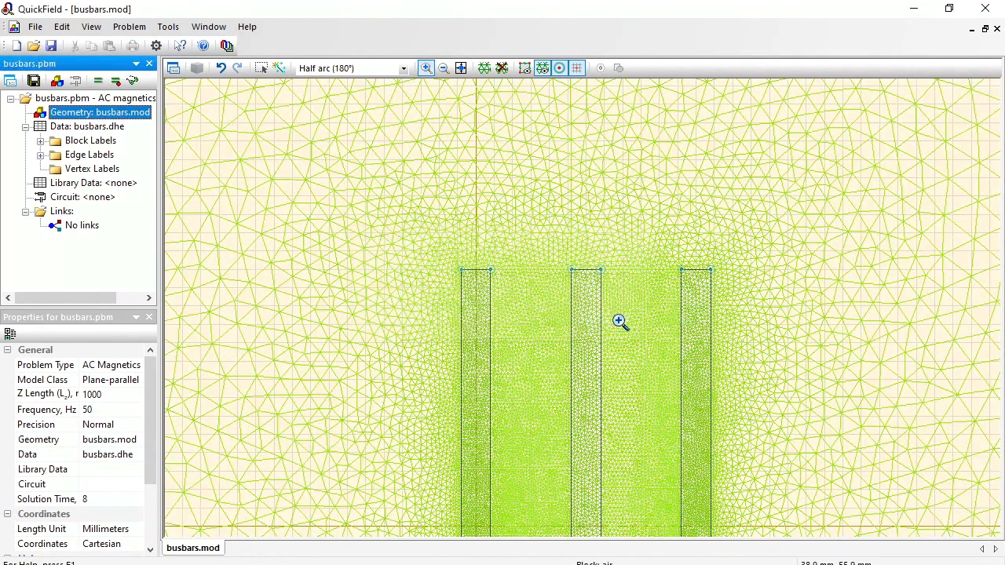
- Inspect the refined mesh and spacing value at the upper-left corner vertex of the leftmost busbar
drag(448, 259, 477, 280)
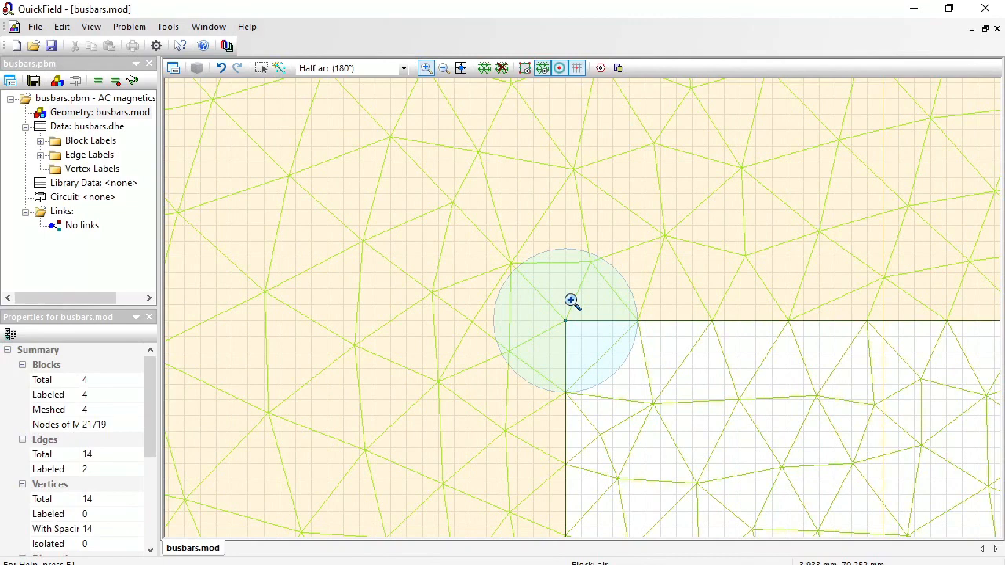
click(262, 68)
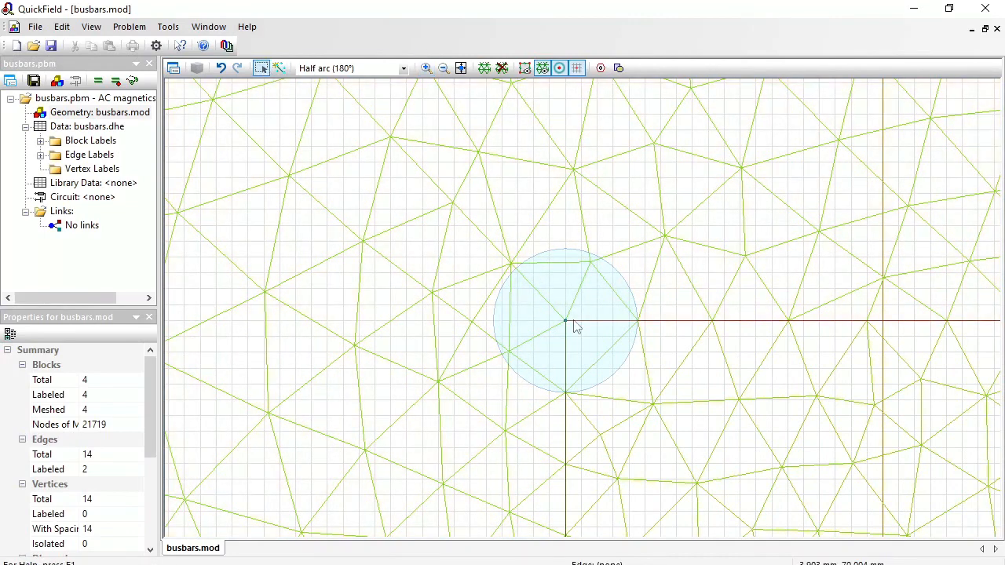
click(570, 326)
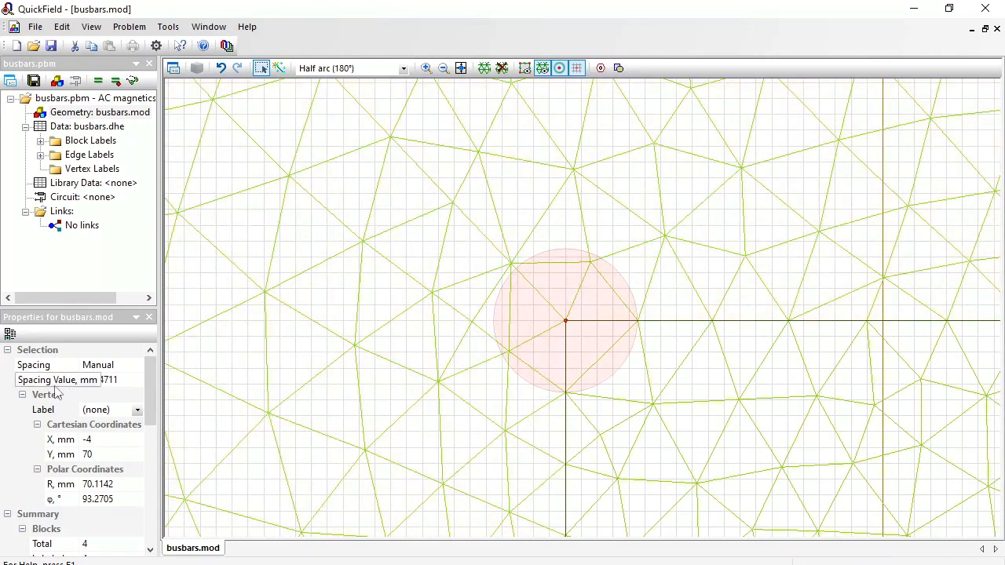
click(136, 382)
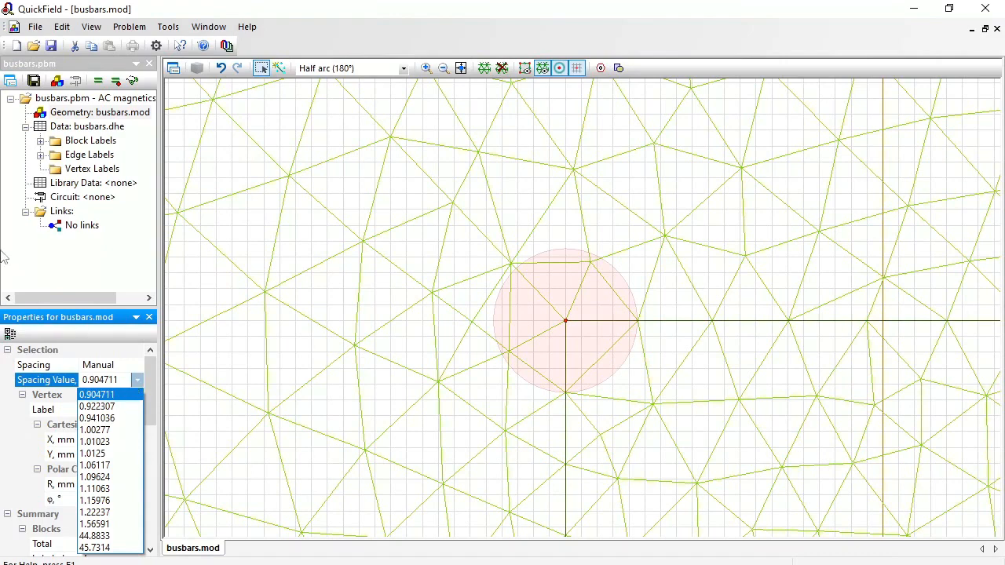
- Display the refined solution's field picture around the upper ends of the three busbars
click(134, 82)
click(134, 82)
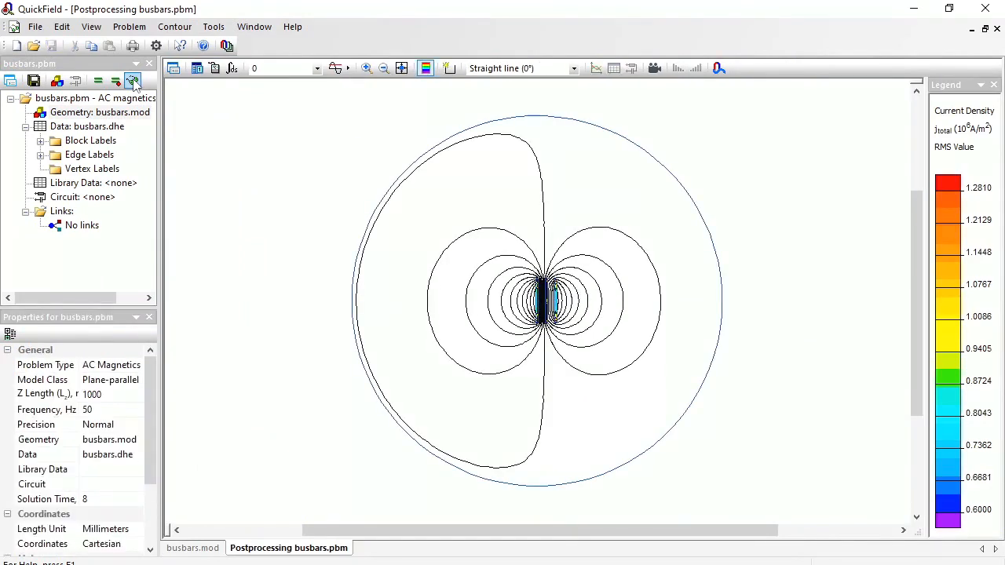
click(367, 68)
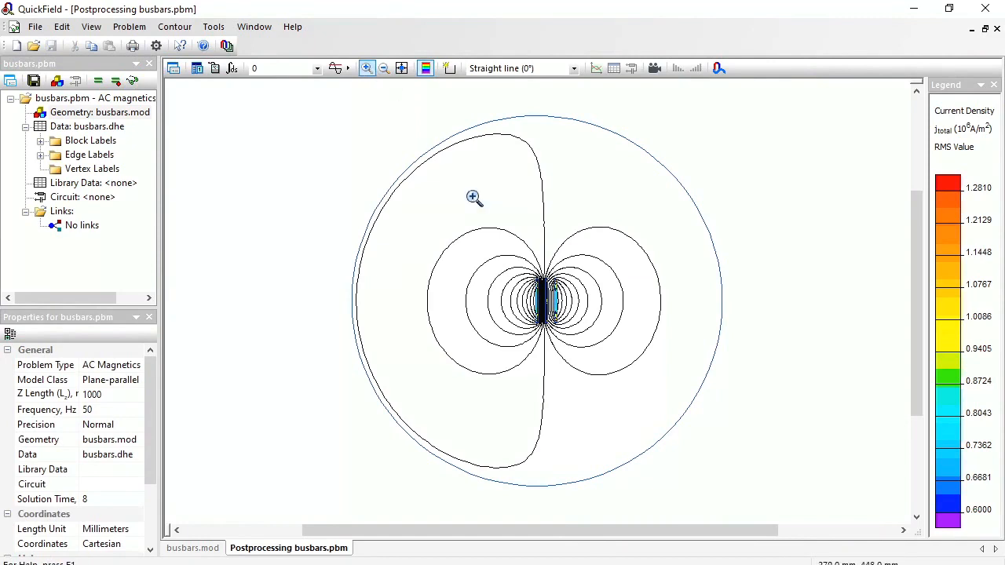
drag(524, 263, 565, 293)
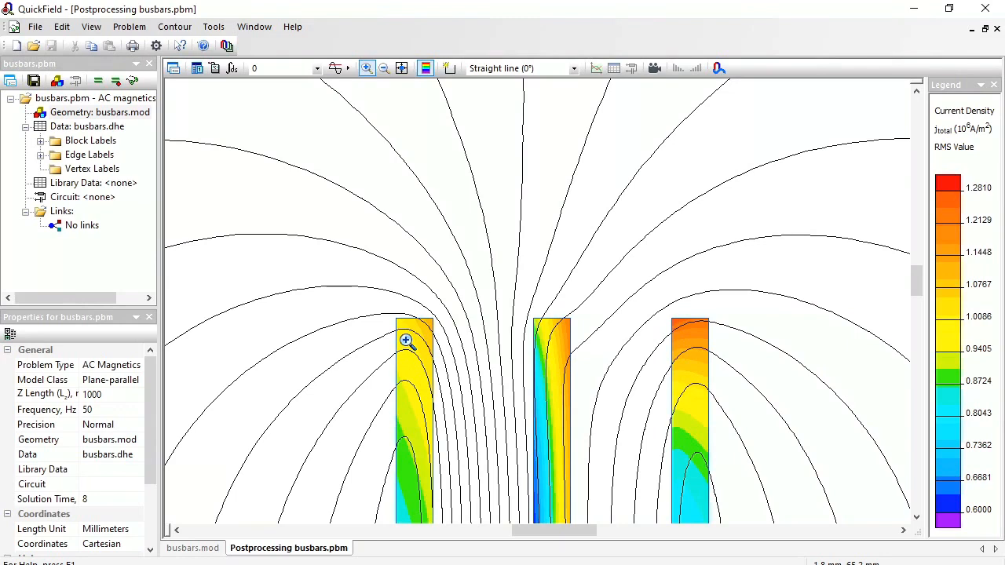
- Add the leftmost busbar to the contour and calculate its cross section area and total current with the integral calculator
click(367, 68)
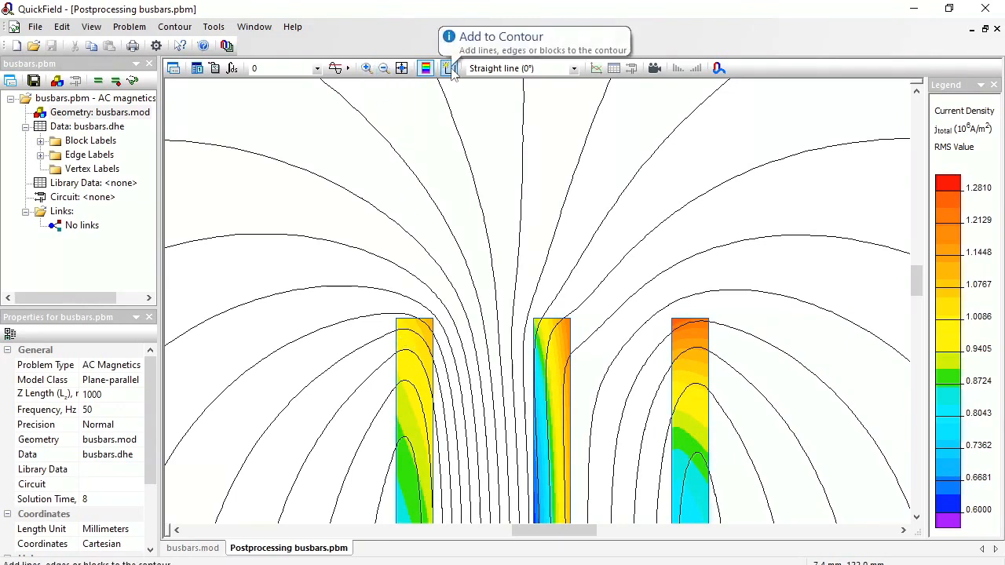
click(448, 68)
click(420, 358)
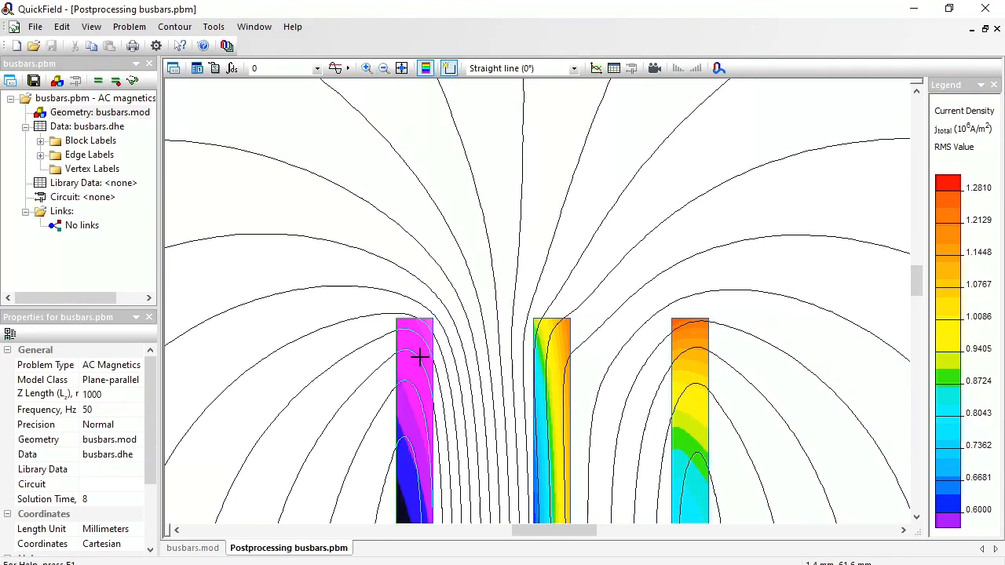
click(232, 70)
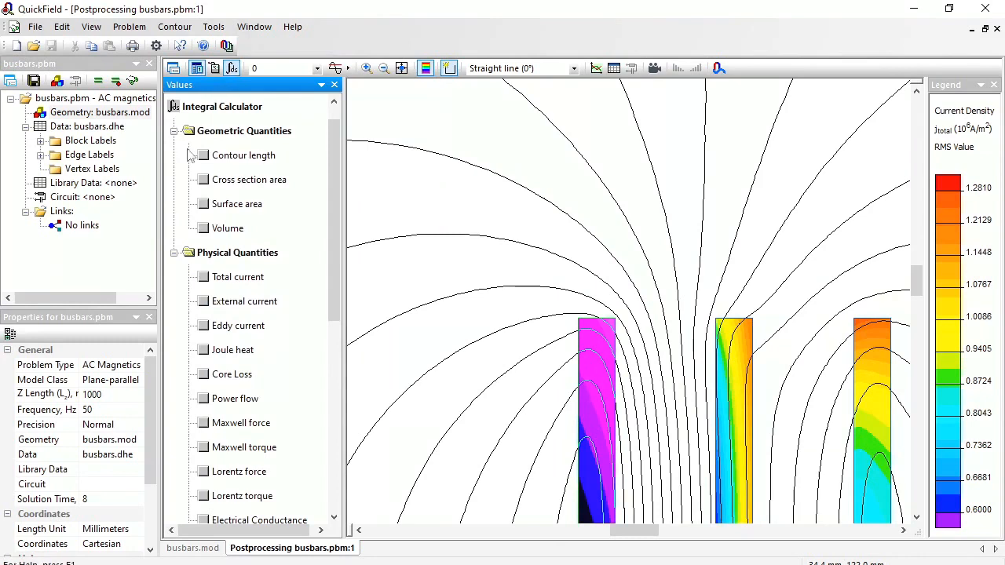
click(203, 180)
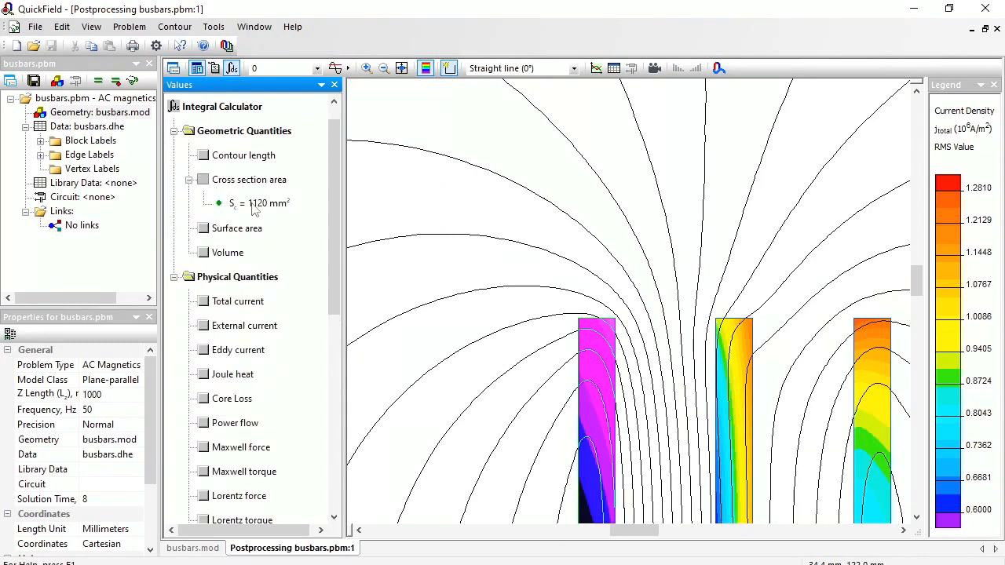
click(205, 302)
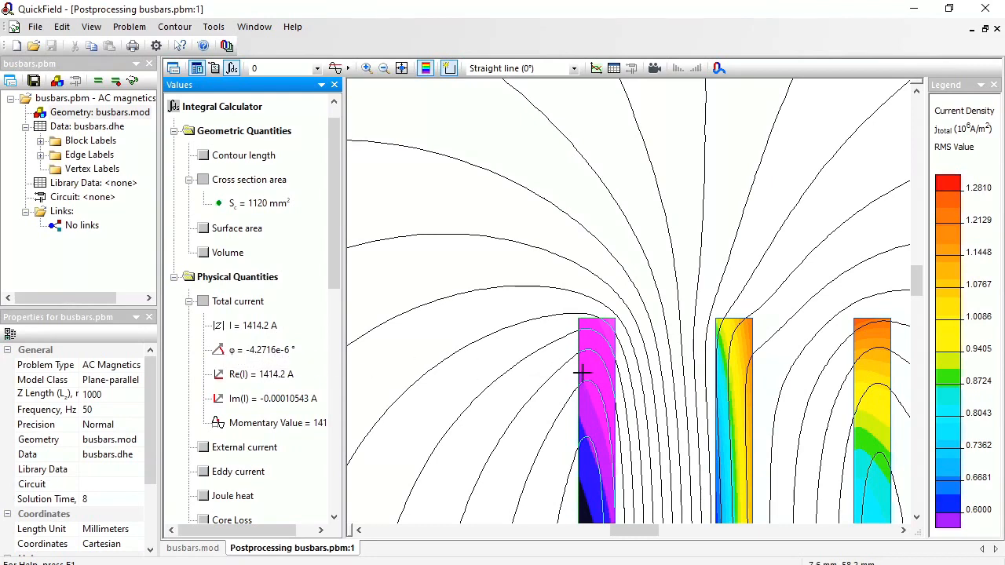
- Switch the contour to the middle busbar alone, and finally to the rightmost busbar alone, to check each total current
ctrl+click(725, 366)
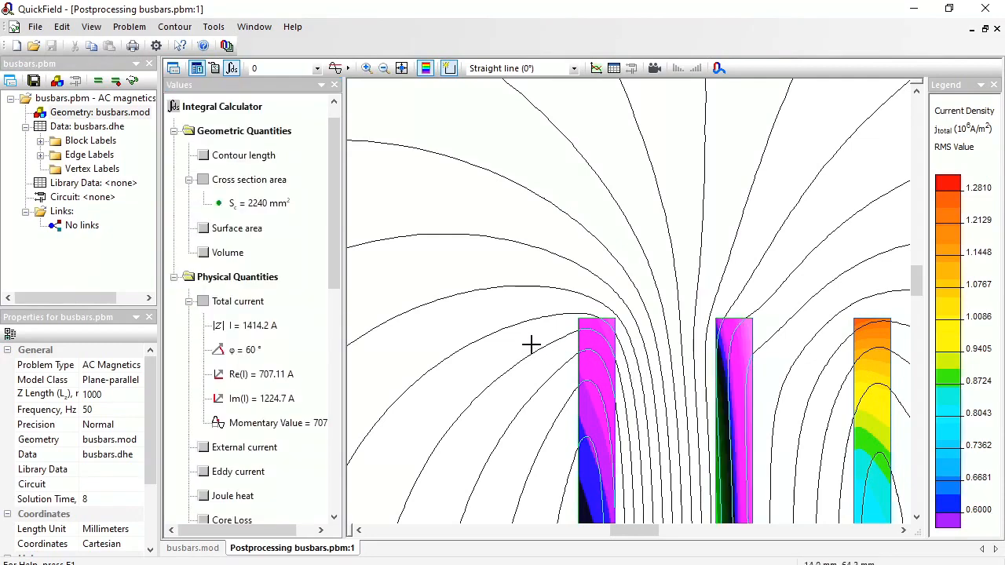
ctrl+click(591, 350)
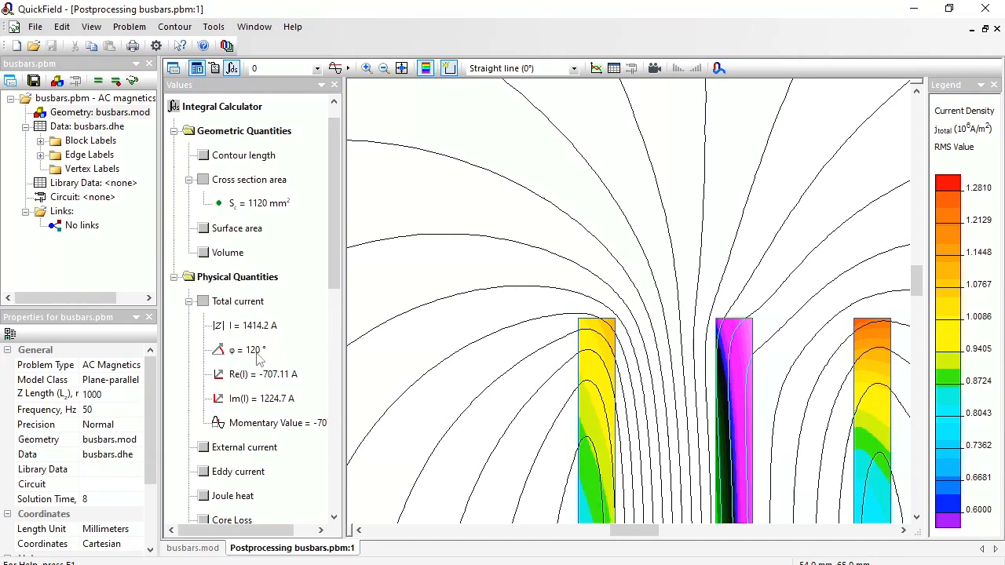
click(870, 373)
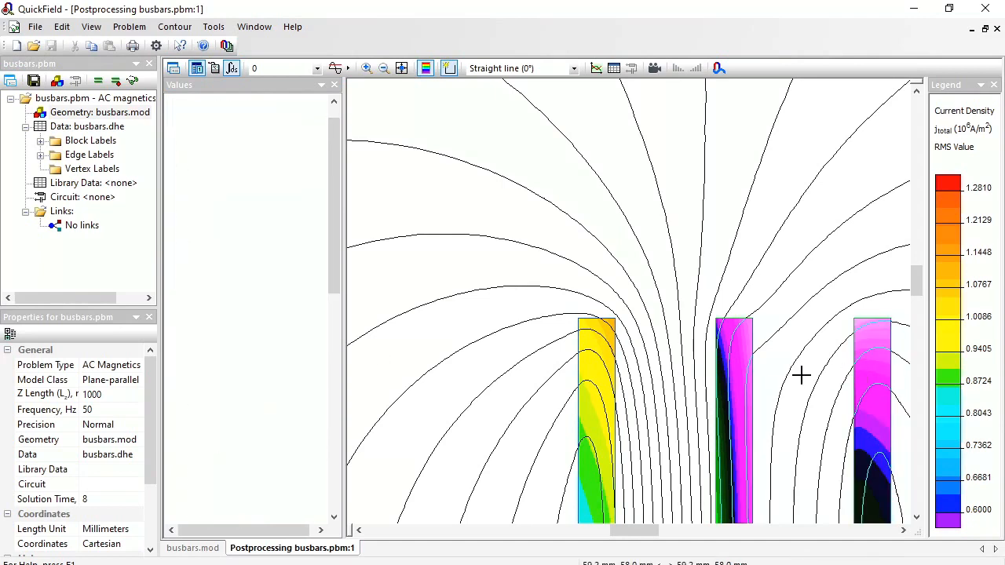
click(748, 373)
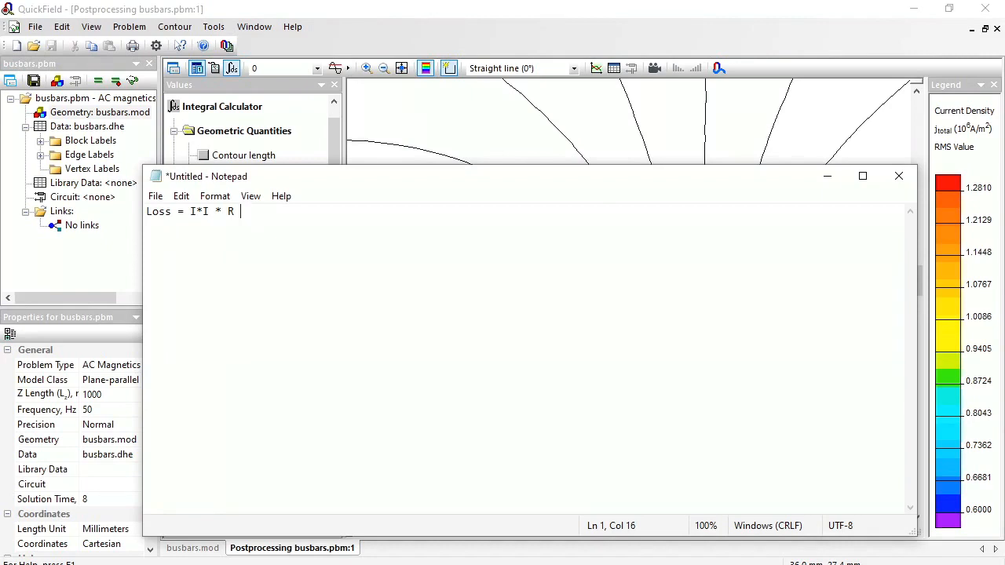
- Extend the loss formula in Notepad with "= 1000 * 1000 * (1/37e6) * 1 / 1120e-6 ="
text(= 1000 * 1000 * ())
key(Left)
text(1/3)
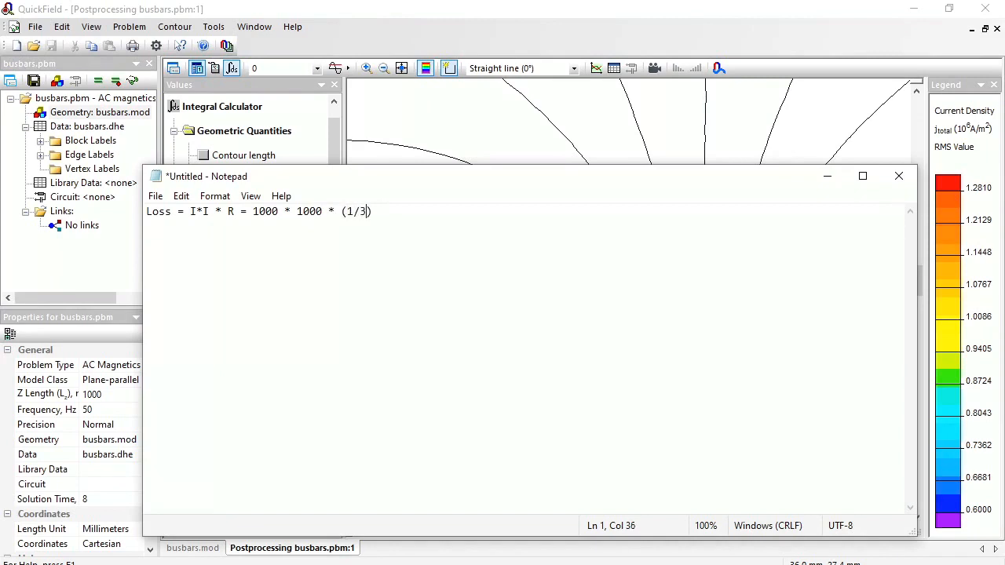
text(7e6)
key(Right)
text(*)
text(1 /)
drag(429, 187, 505, 240)
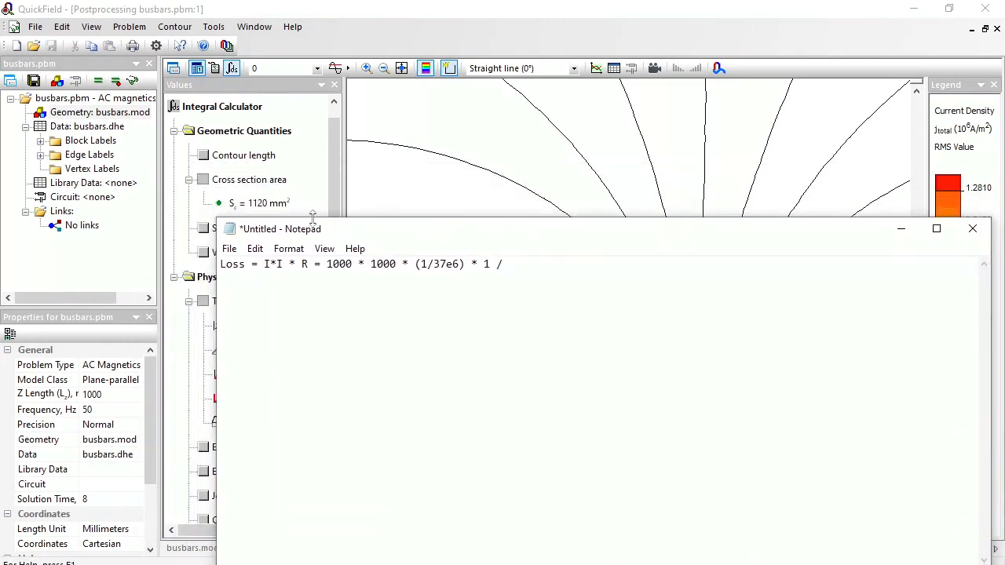
text(1120)
text(e-6 =)
- Evaluate 1000 * 1000 * (1/37e6) * 1 / 1120e-6 in Calculator and complete the Notepad loss formula with "24 W / 1 meter"
drag(327, 264, 553, 264)
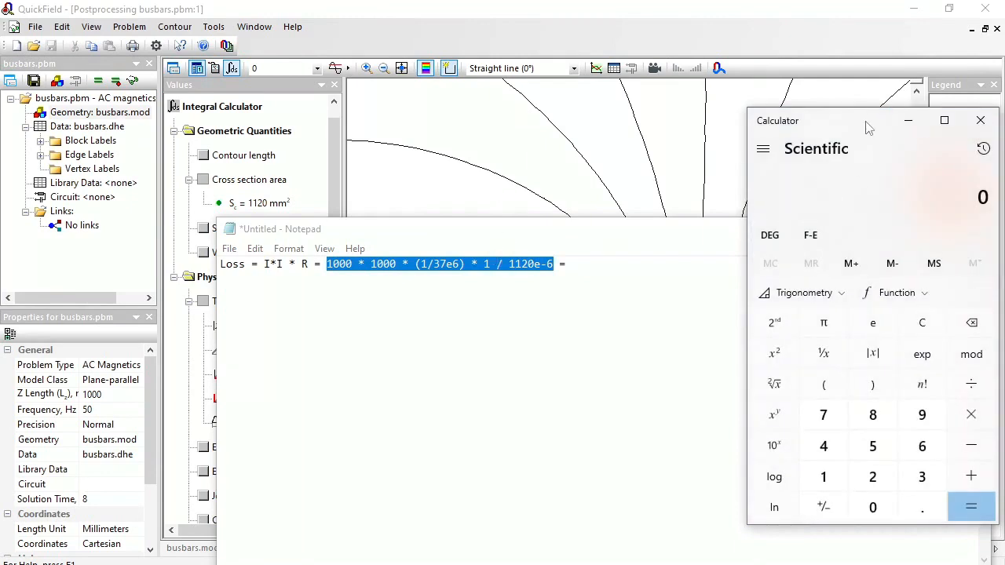
text(1000 * 1000 * (1/37e6) * 1 / 1120e-6)
key(Return)
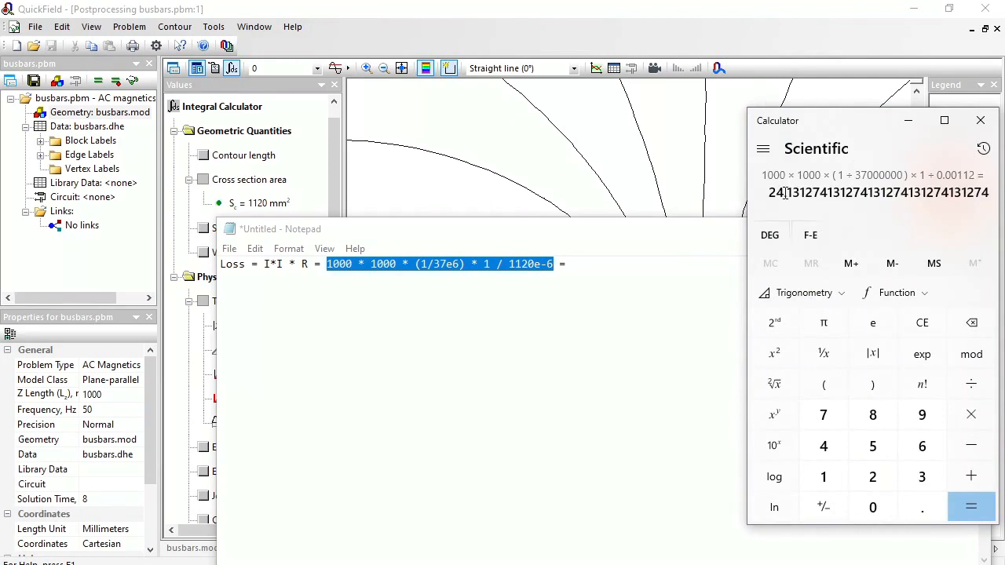
click(596, 265)
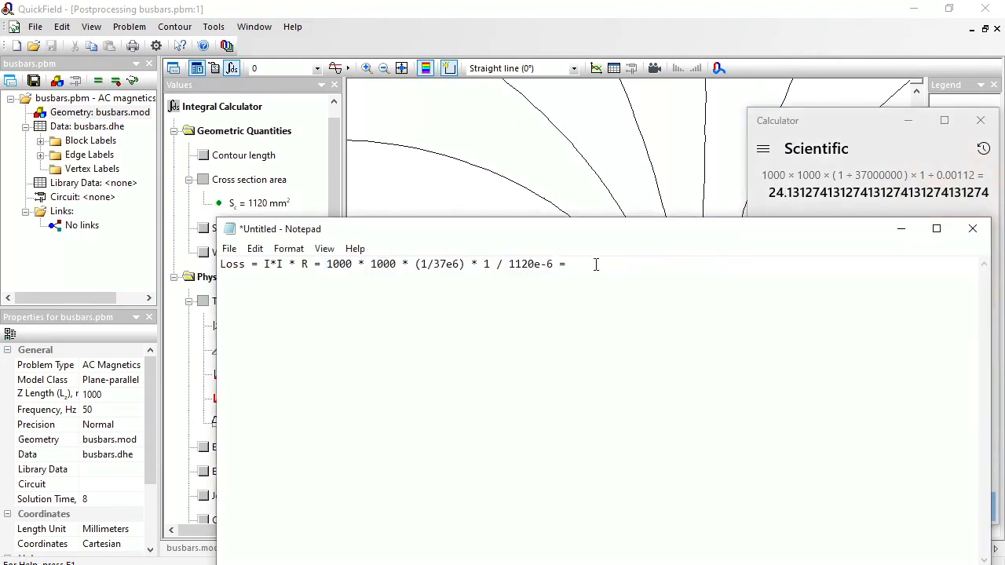
text(24 W / 1 meter)
- Return to QuickField, calculate the rightmost busbar's Joule heat, and compare its average value with the hand-calculated loss in Notepad
click(616, 28)
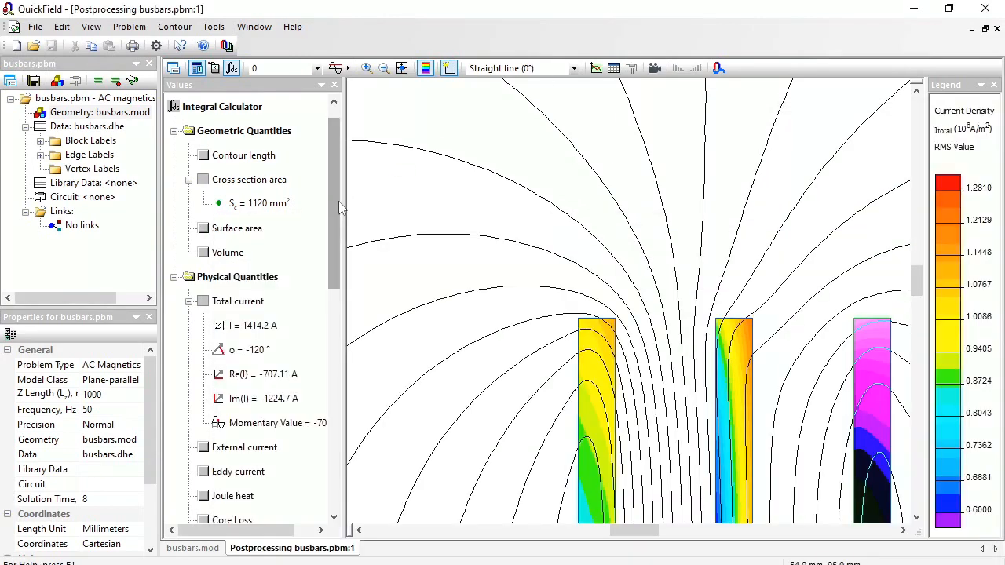
drag(339, 202, 341, 257)
click(201, 371)
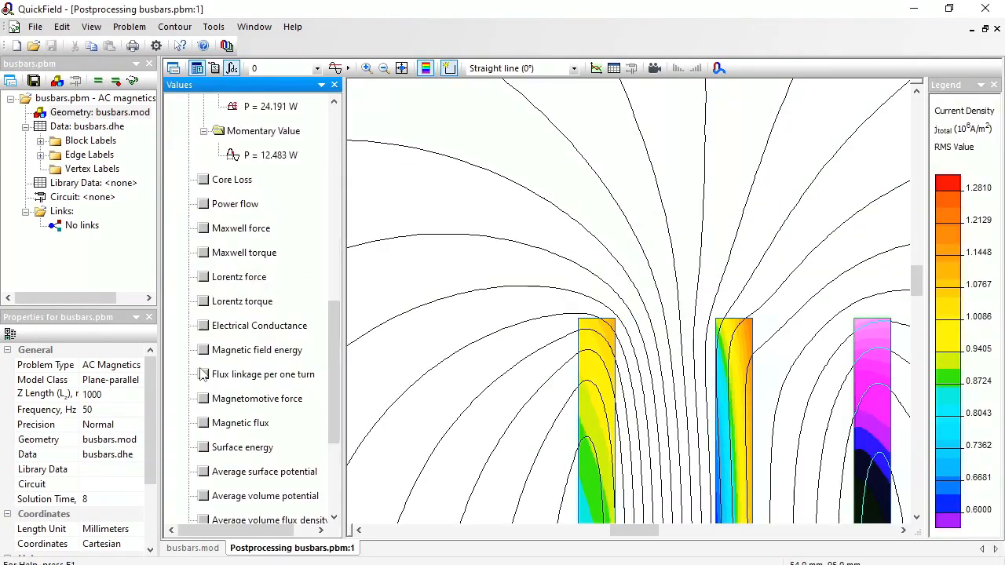
drag(337, 334, 342, 277)
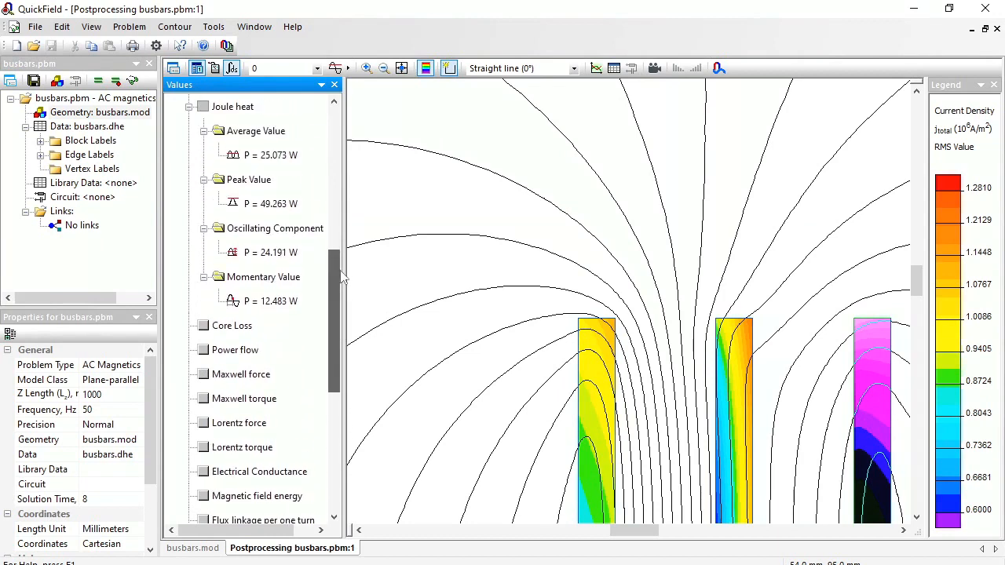
click(271, 155)
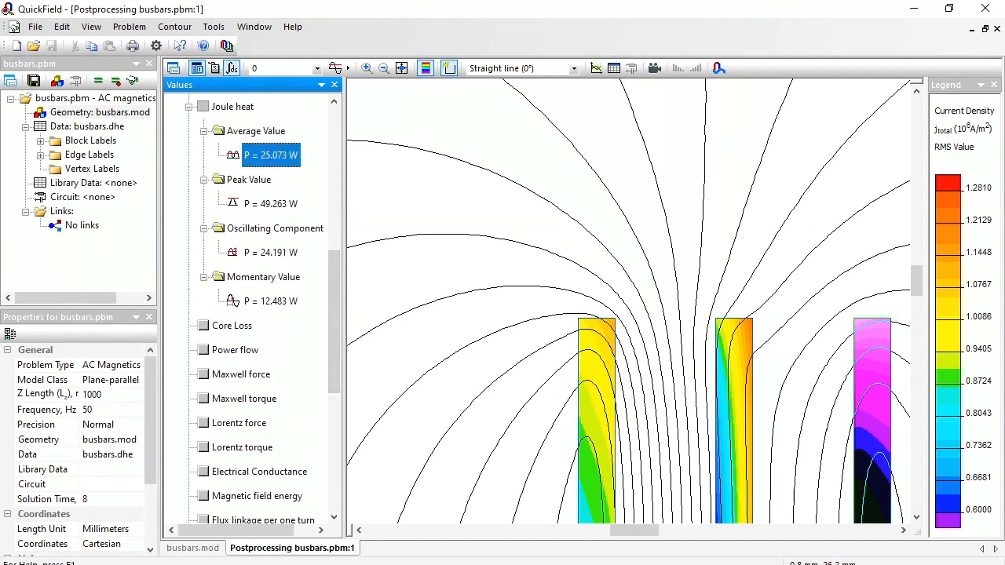
key(alt+Tab)
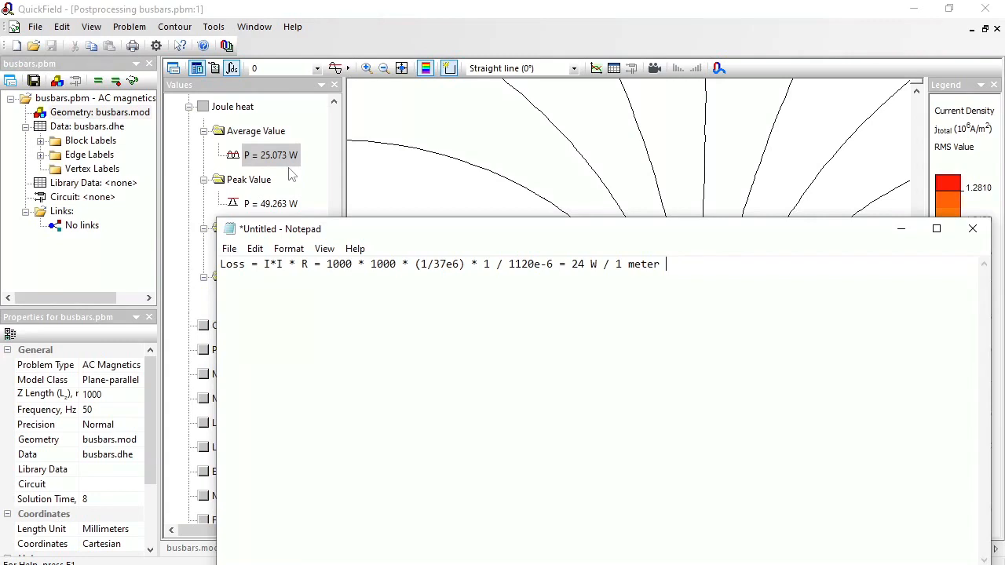
- Set the problem's frequency to 0.01 Hz and accept invalidating the existing solution
click(81, 409)
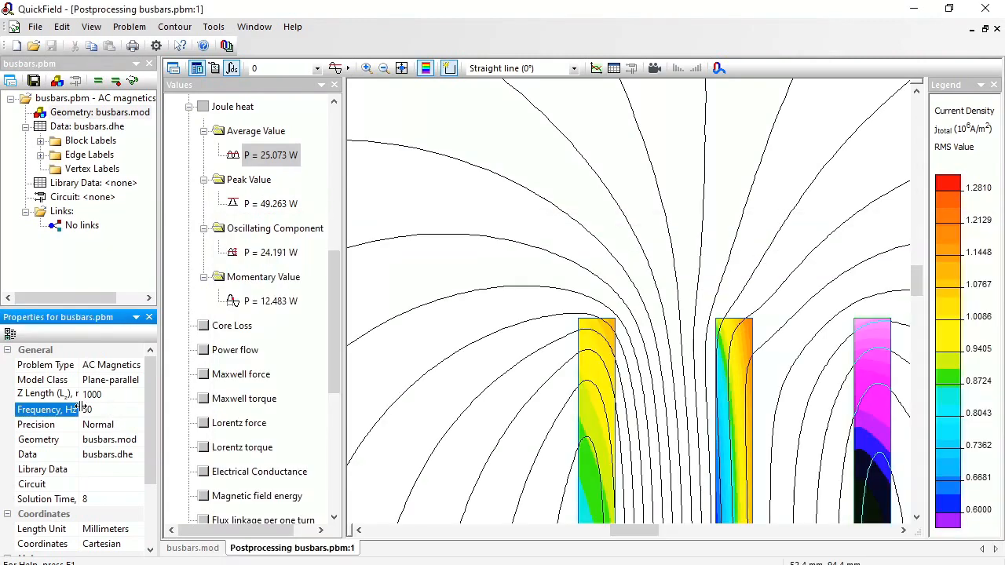
click(87, 409)
text(0.01)
key(Return)
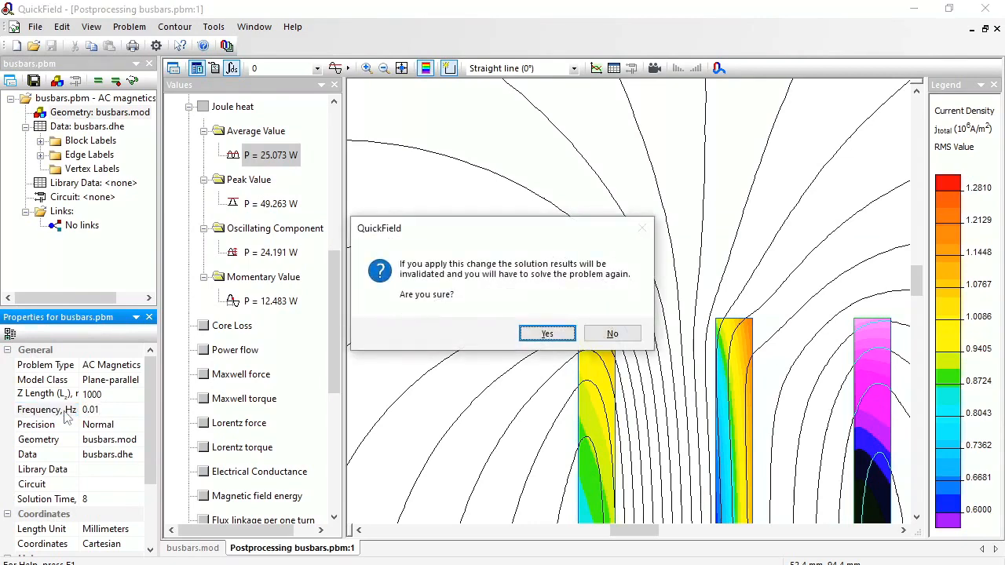
key(Return)
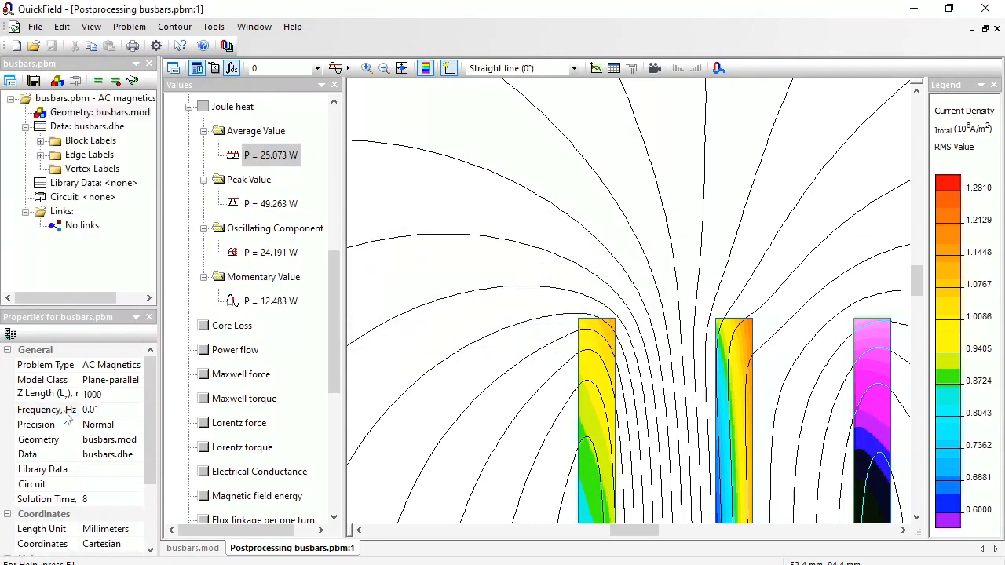
- Save the modified problem, solve it again, and display the field picture enlarged around the three busbars
click(99, 81)
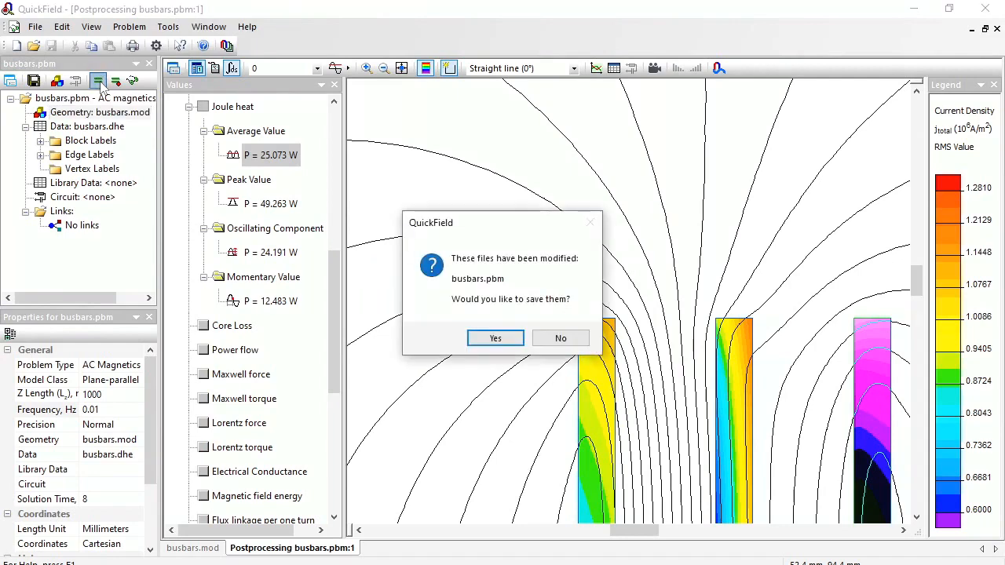
key(Return)
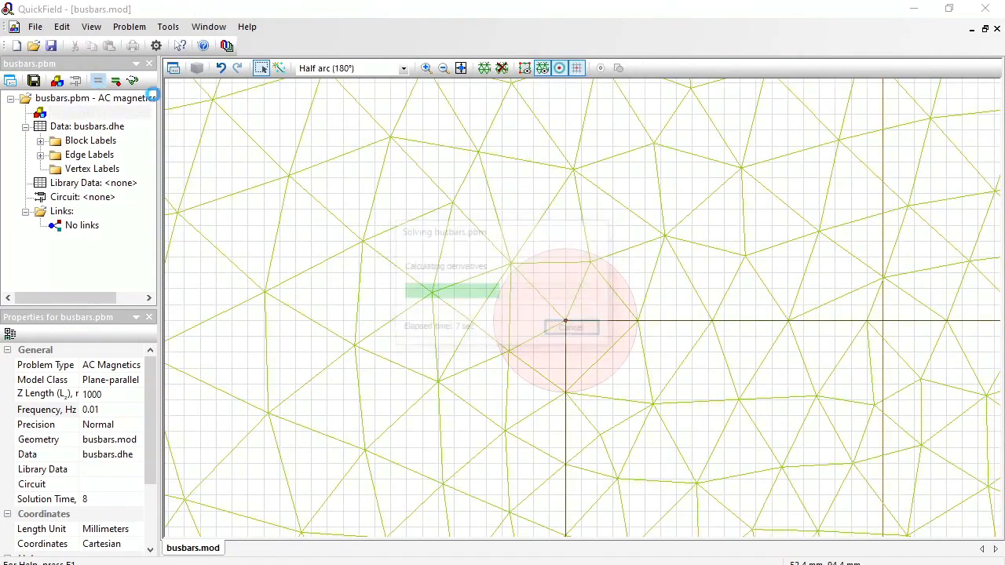
click(552, 326)
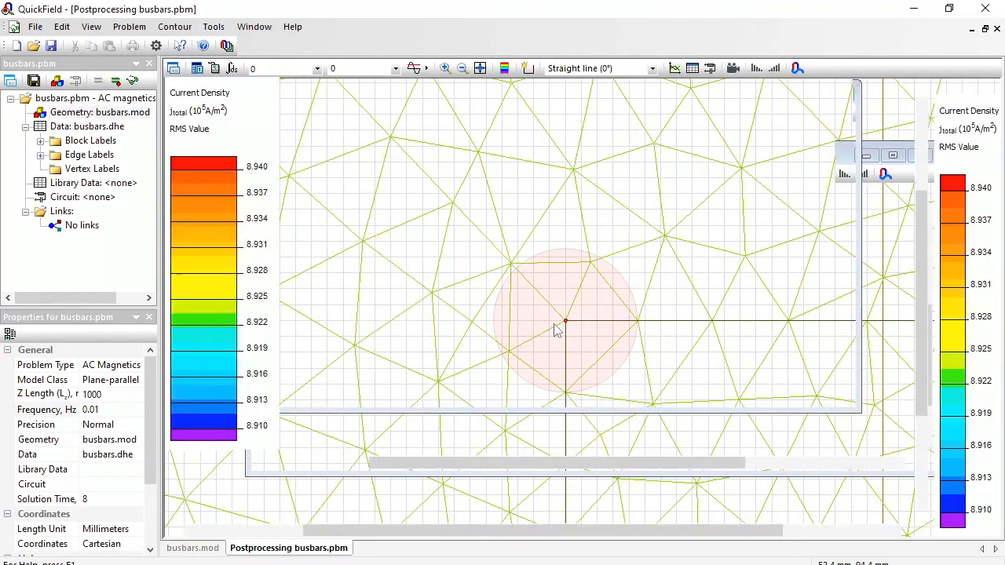
click(367, 69)
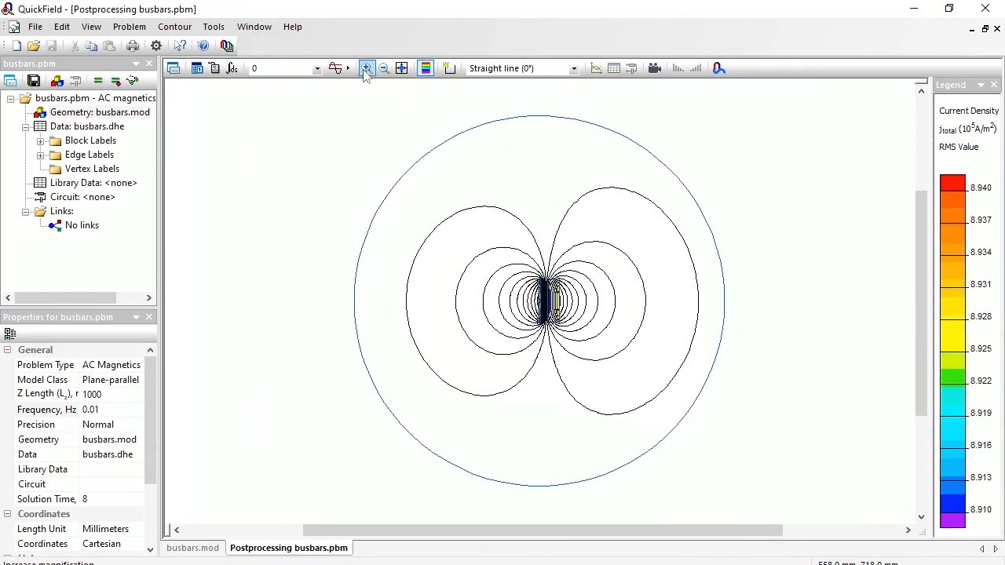
click(566, 326)
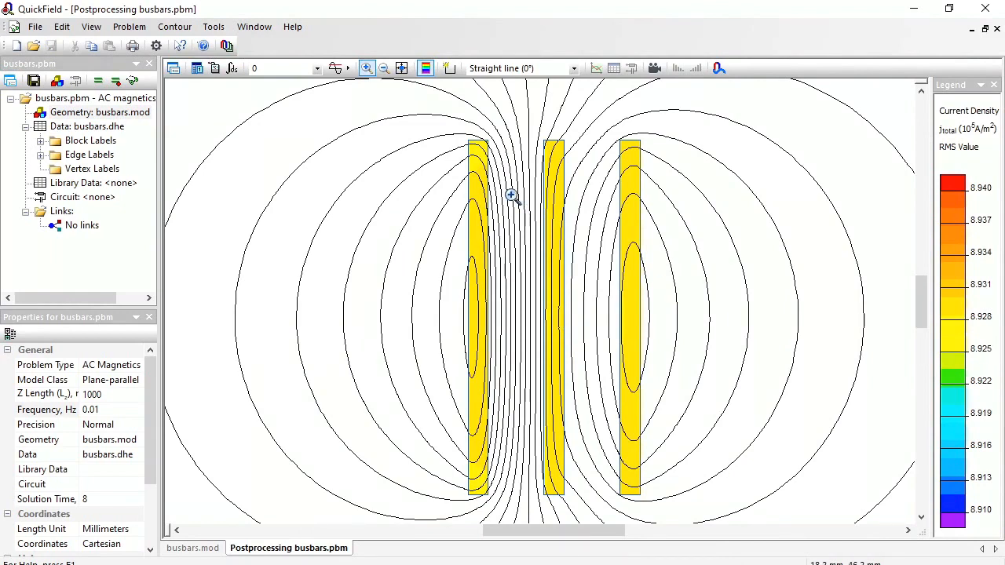
- Add the rightmost busbar to the contour and calculate its total current with the integral calculator
click(450, 68)
click(634, 173)
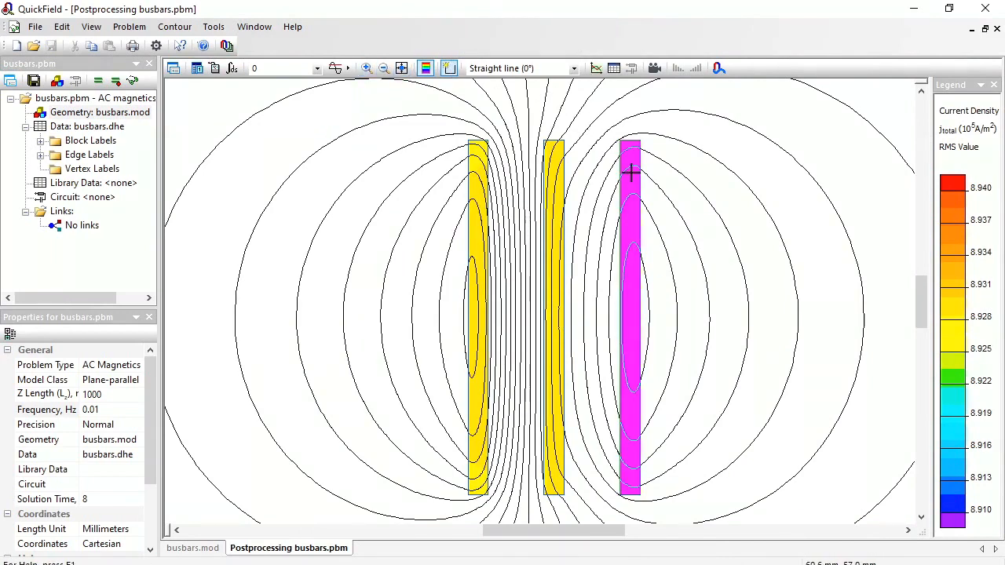
click(232, 69)
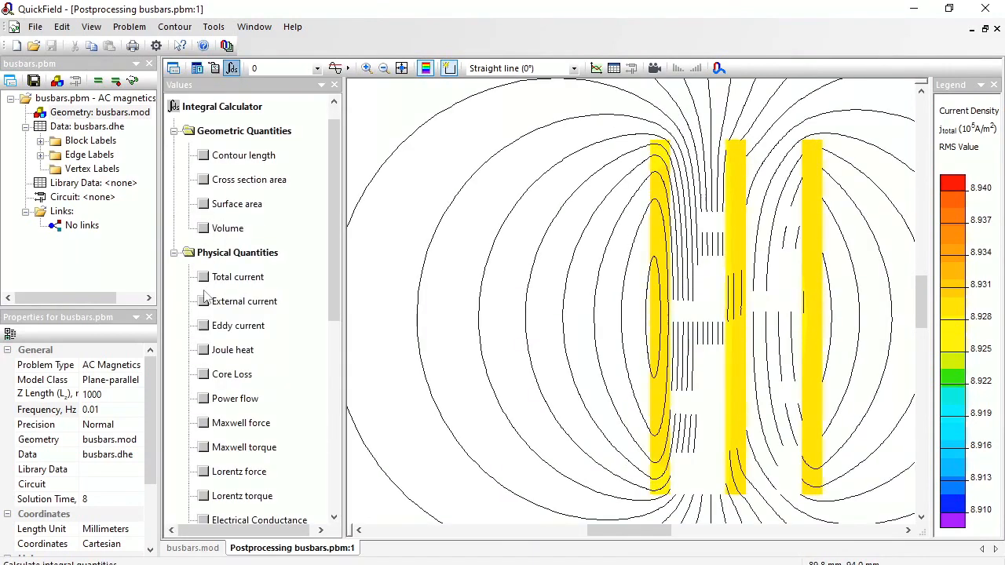
click(205, 276)
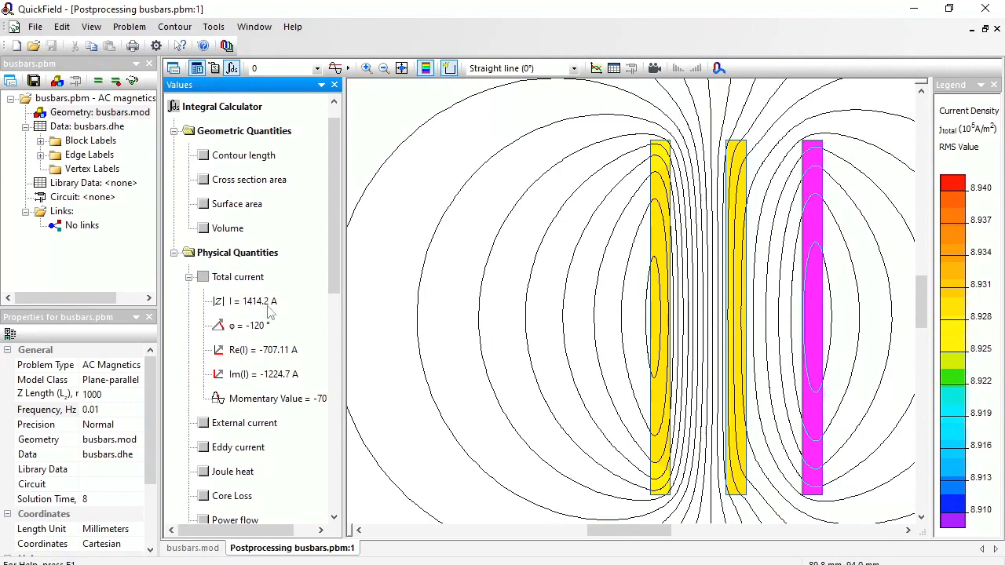
- Calculate the rightmost busbar's Joule heat and compare its average value with the result in Calculator
drag(332, 274, 332, 335)
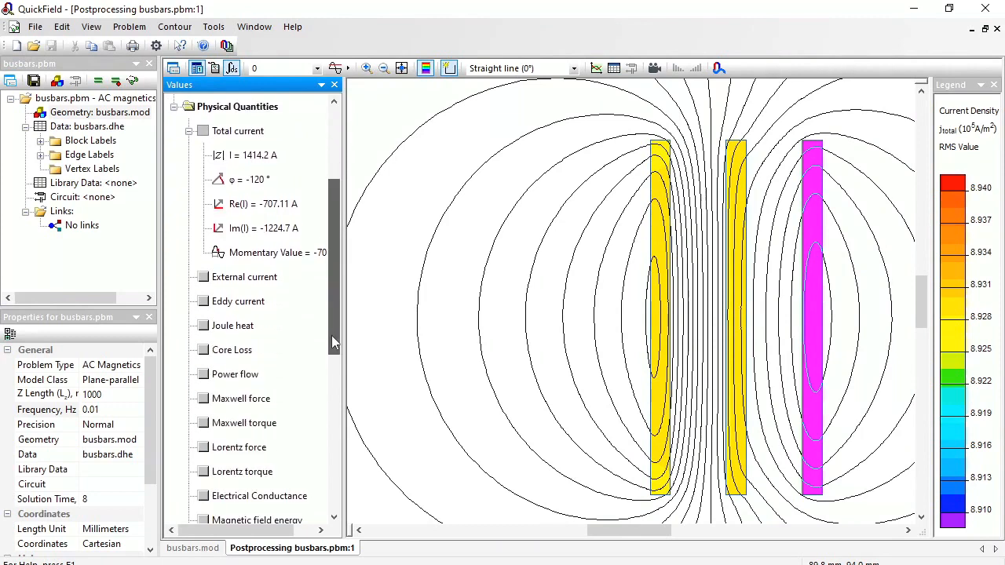
click(204, 328)
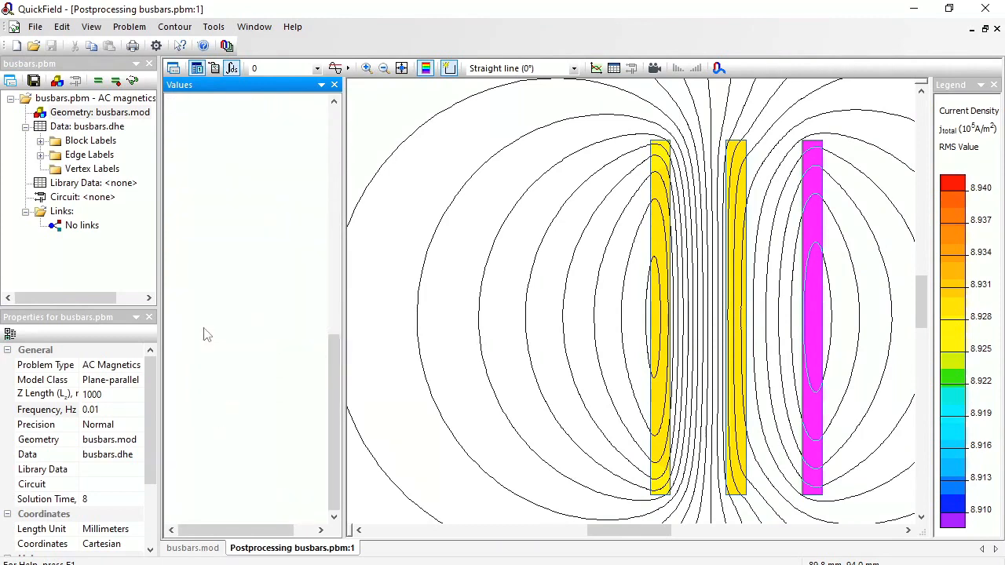
drag(333, 327, 328, 263)
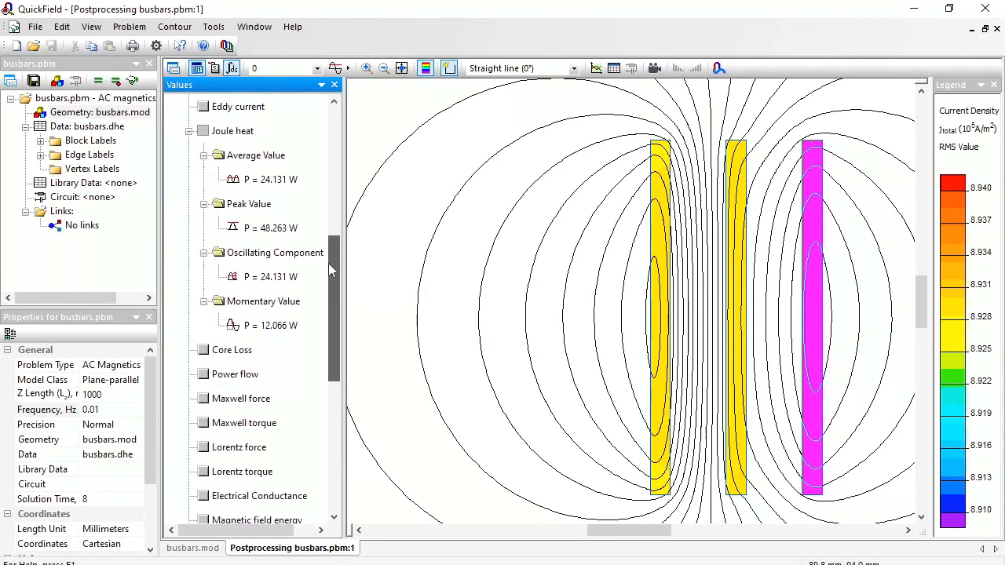
click(273, 182)
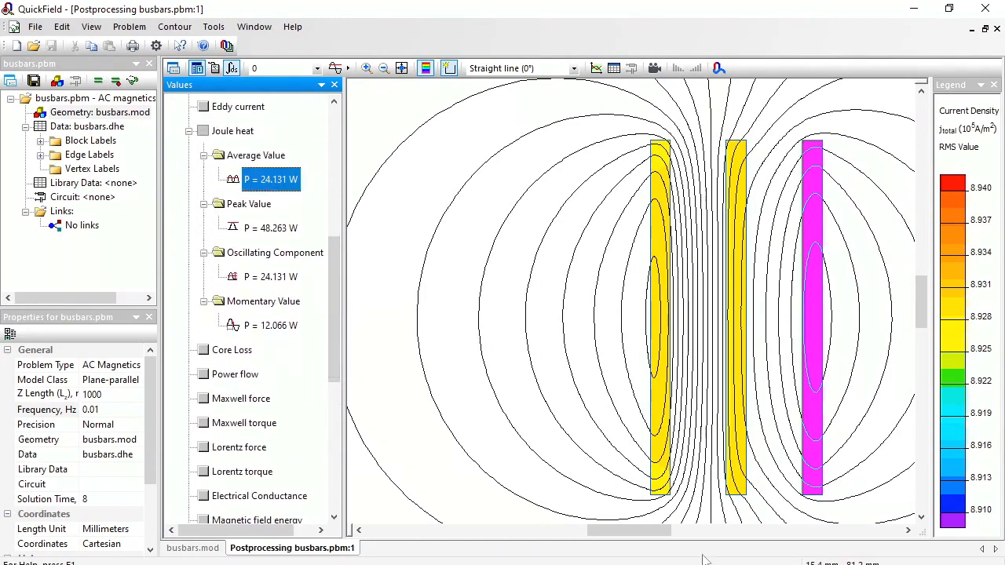
key(alt+Tab)
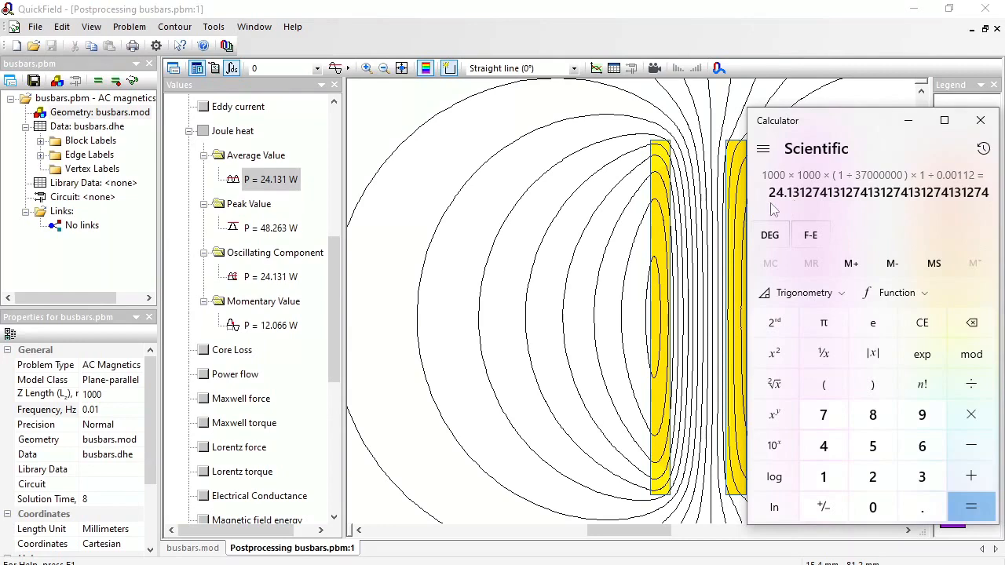
- Switch the contour to the middle busbar alone and to the leftmost busbar alone to check each Joule heat
click(736, 196)
click(815, 186)
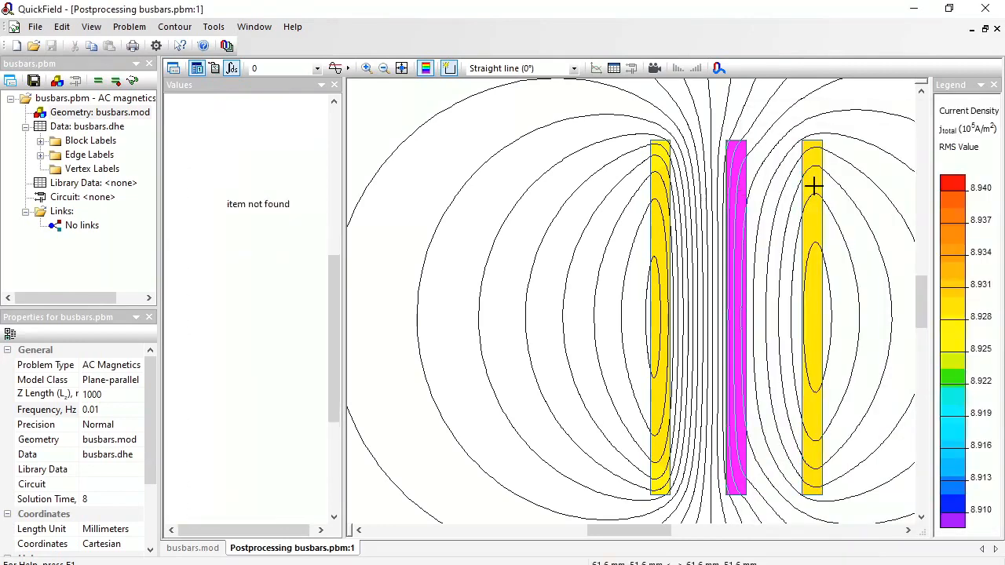
click(660, 209)
click(735, 211)
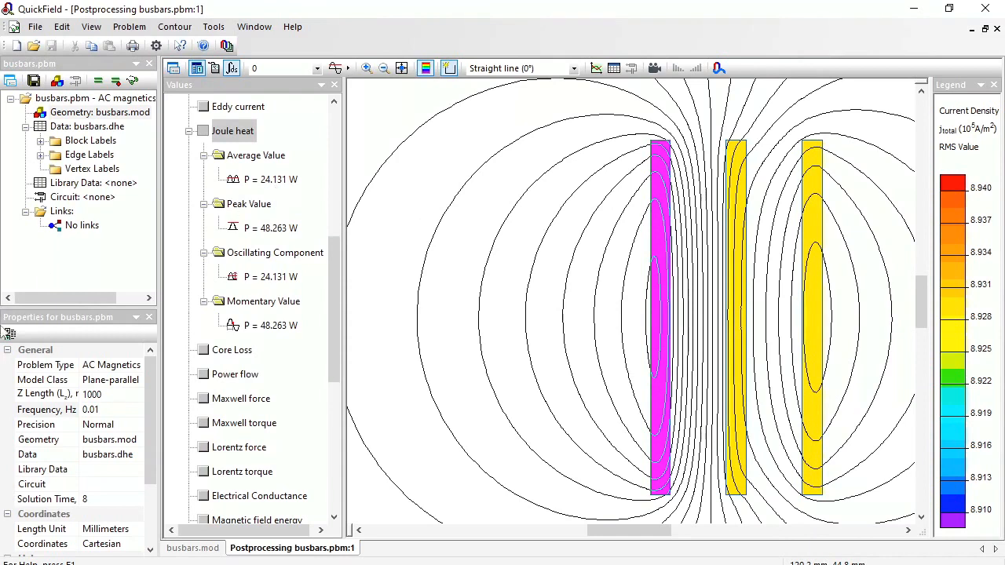
- Set the problem's frequency to 400 Hz and accept invalidating the existing solution
click(99, 409)
click(99, 409)
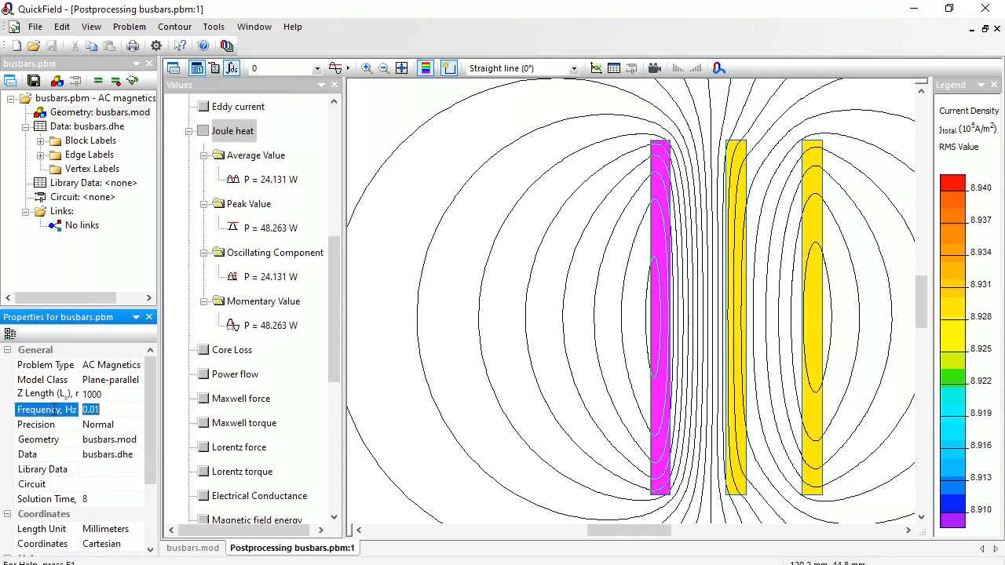
text(400)
key(Return)
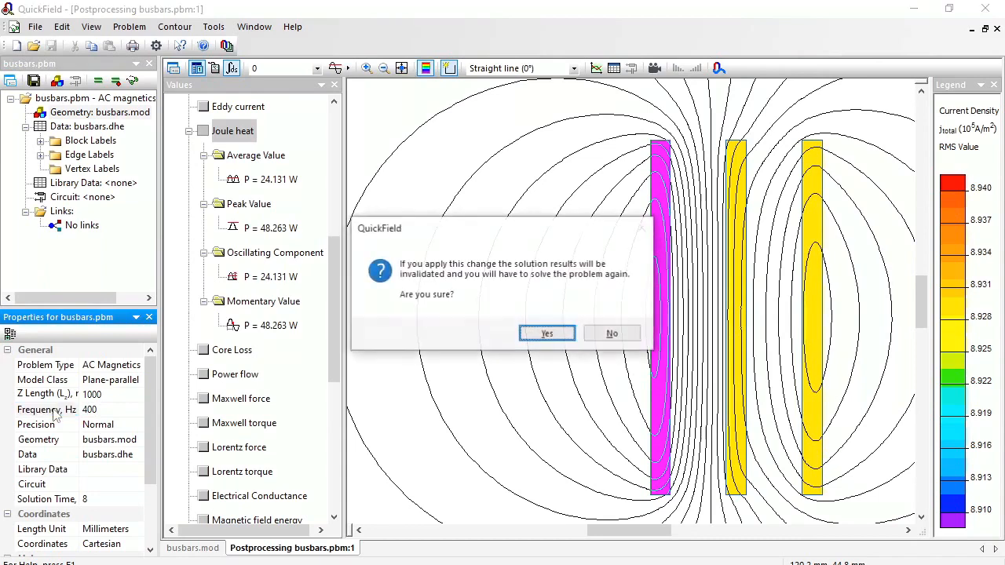
key(Return)
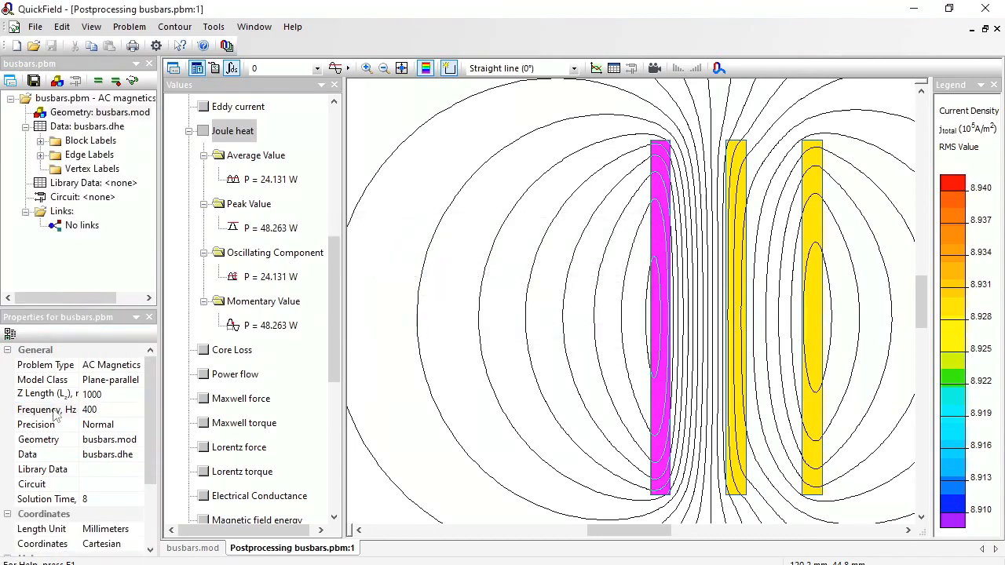
- Solve the modified problem again and display the field picture around the upper ends of the busbars
click(99, 81)
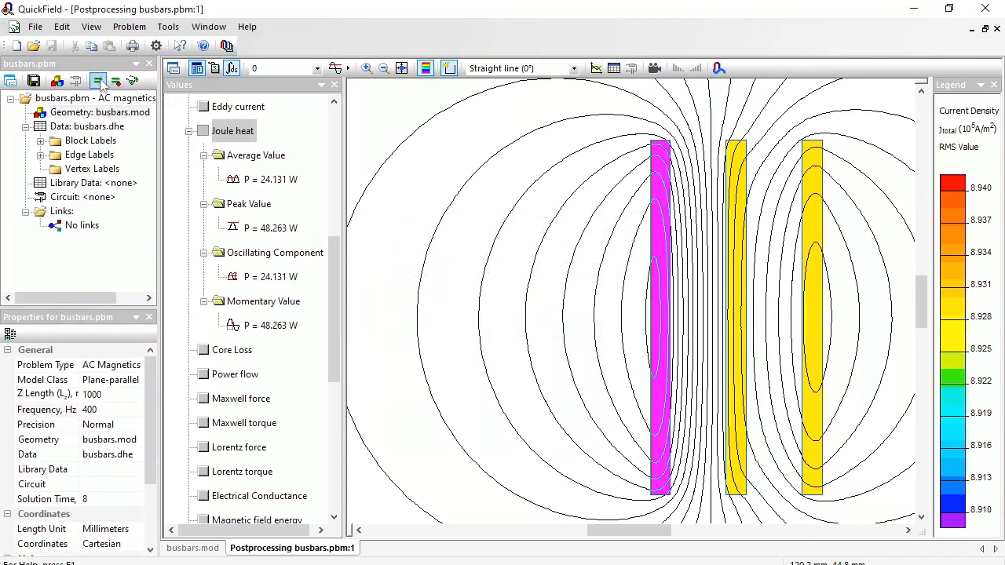
key(Return)
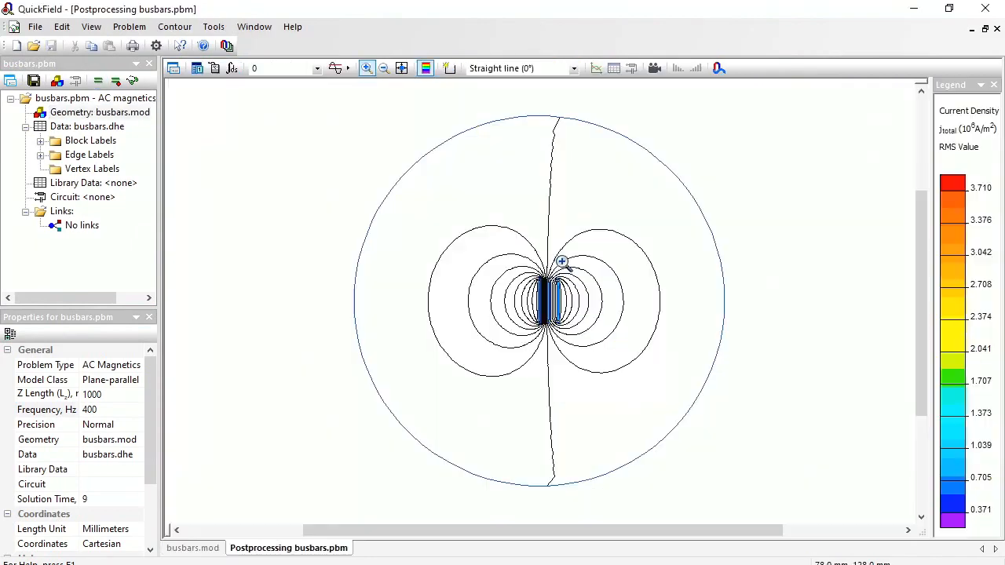
drag(531, 270, 576, 304)
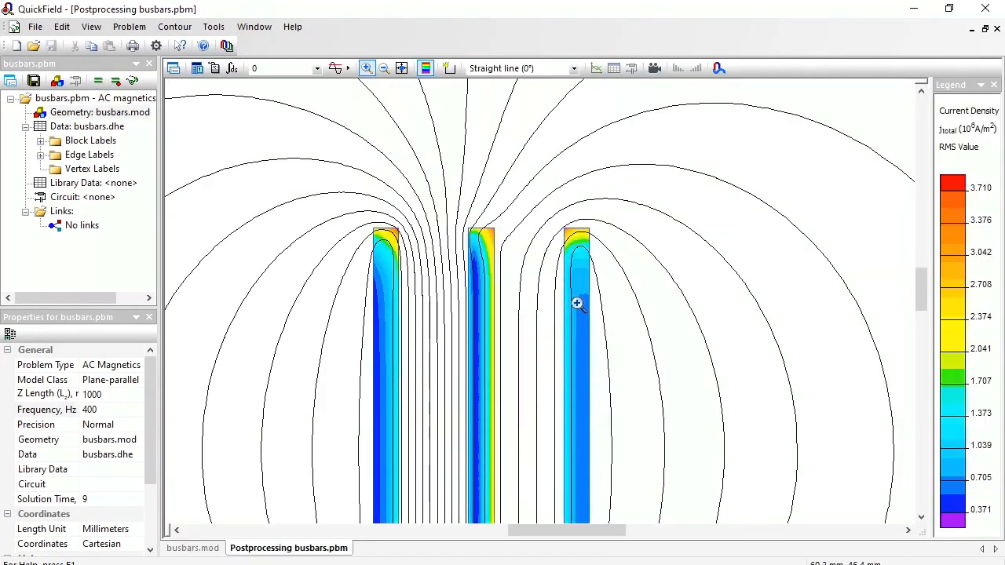
- Add the rightmost busbar to the contour and calculate its Joule heat with the integral calculator
click(450, 70)
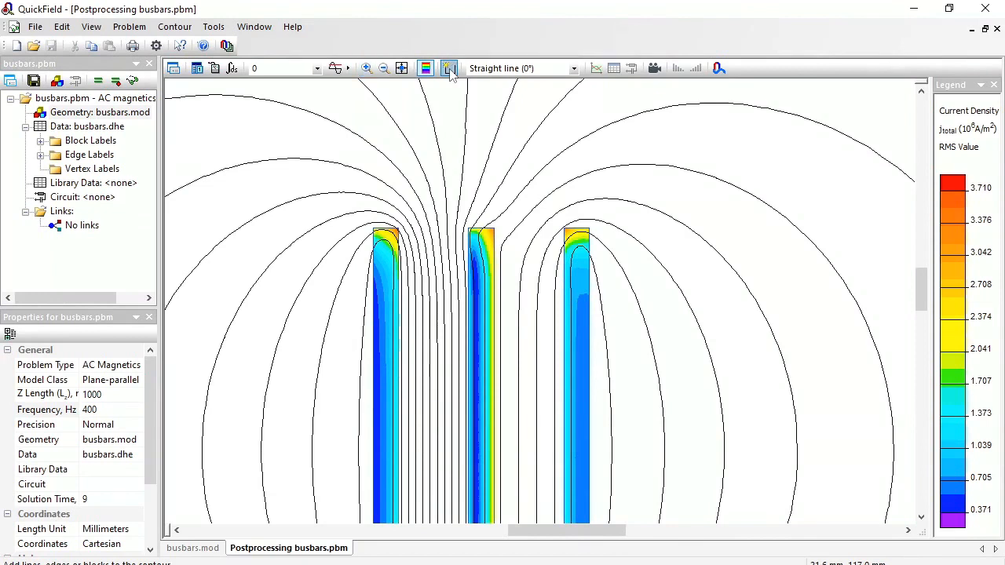
click(576, 254)
click(232, 69)
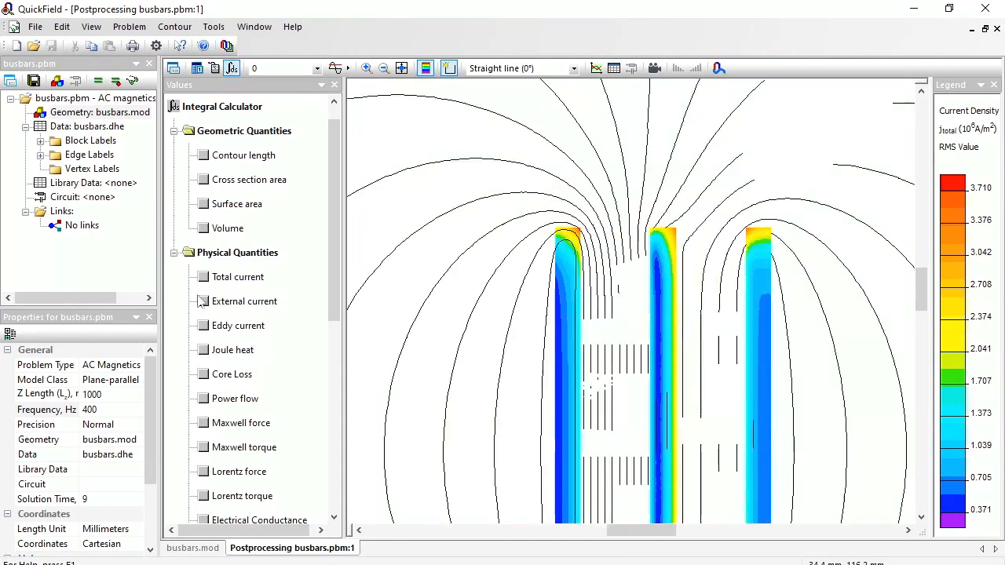
click(204, 349)
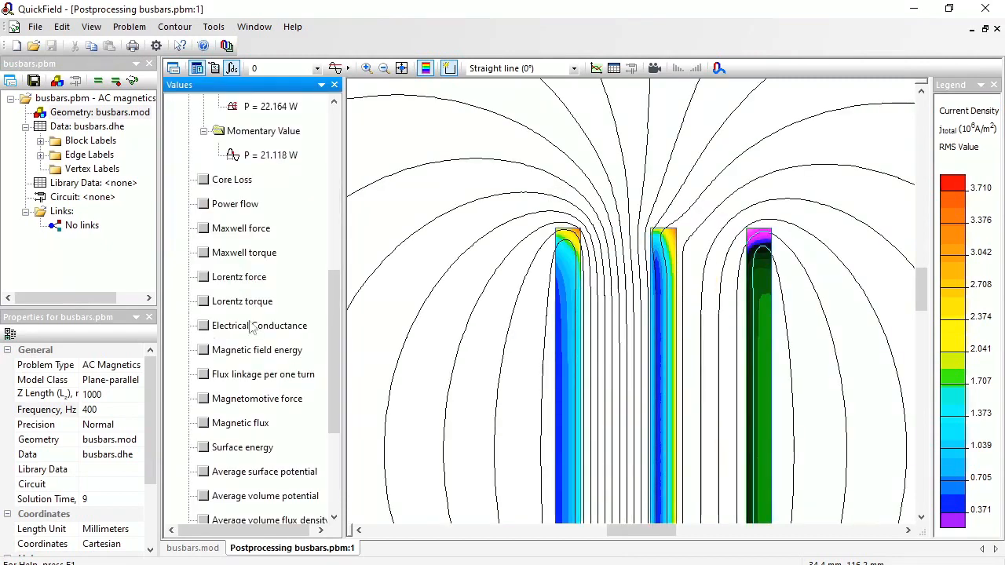
- Calculate the rightmost busbar's total current and compare its average Joule heat with the hand-calculated loss in the Notepad note
drag(333, 324, 333, 196)
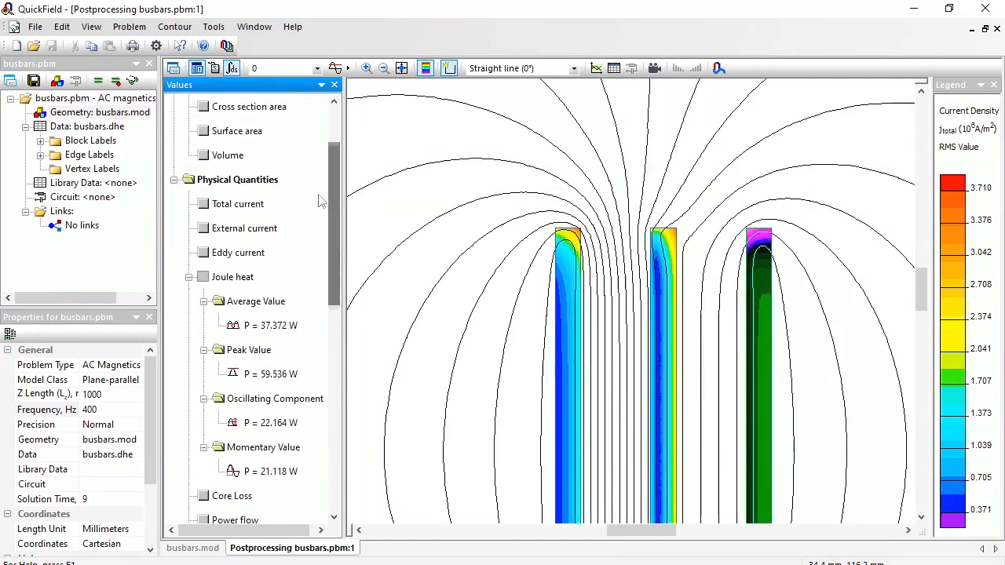
click(204, 204)
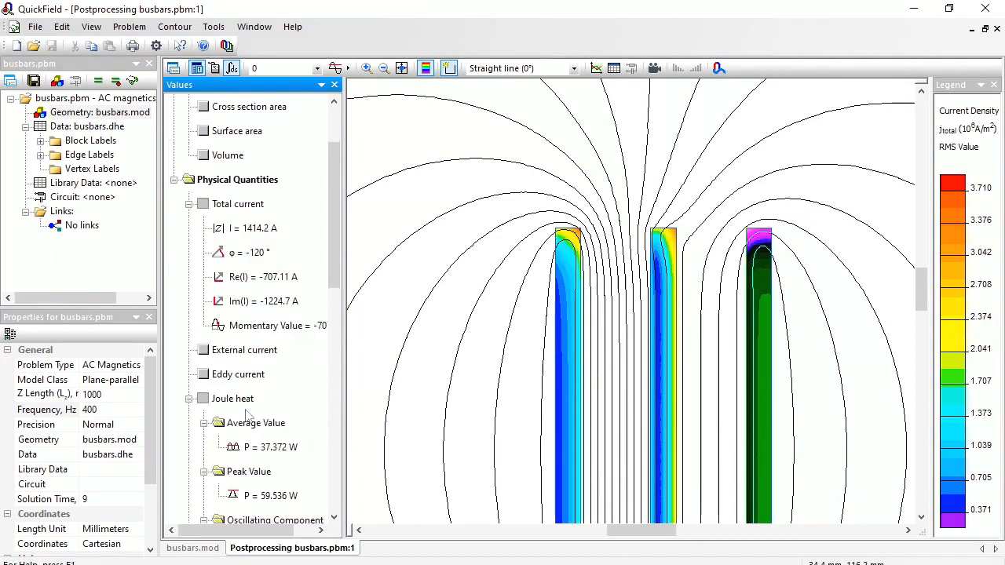
click(271, 458)
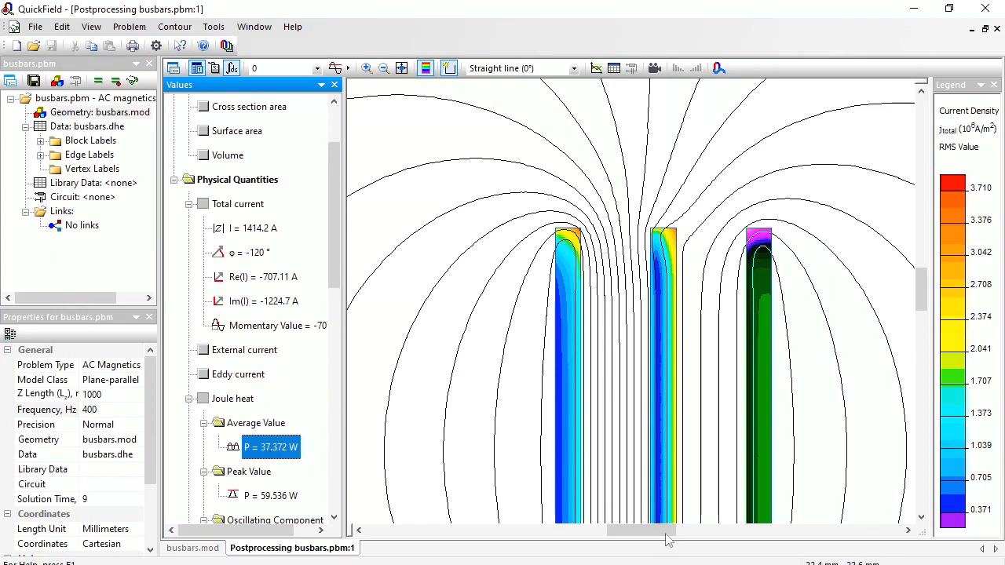
key(alt+Tab)
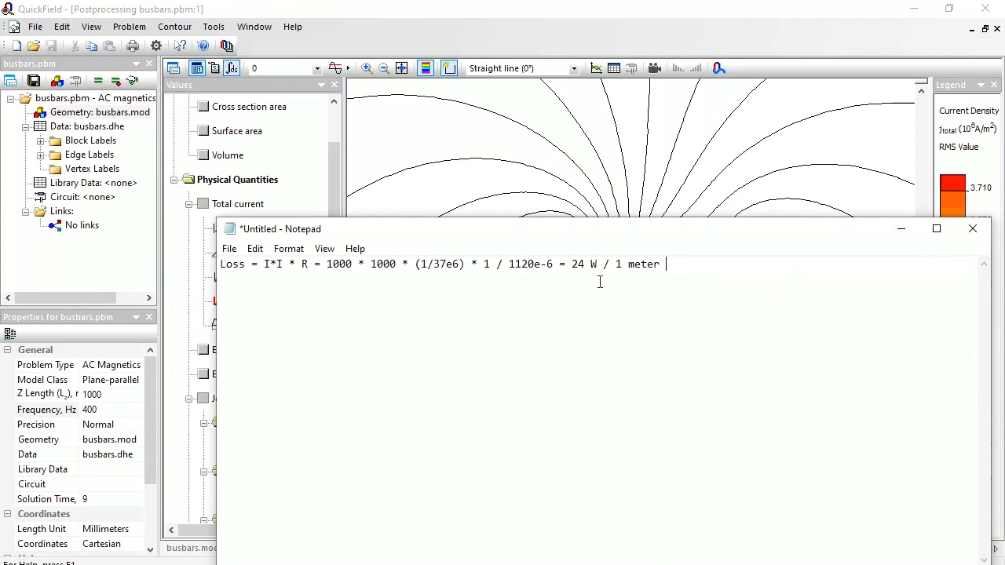
click(646, 17)
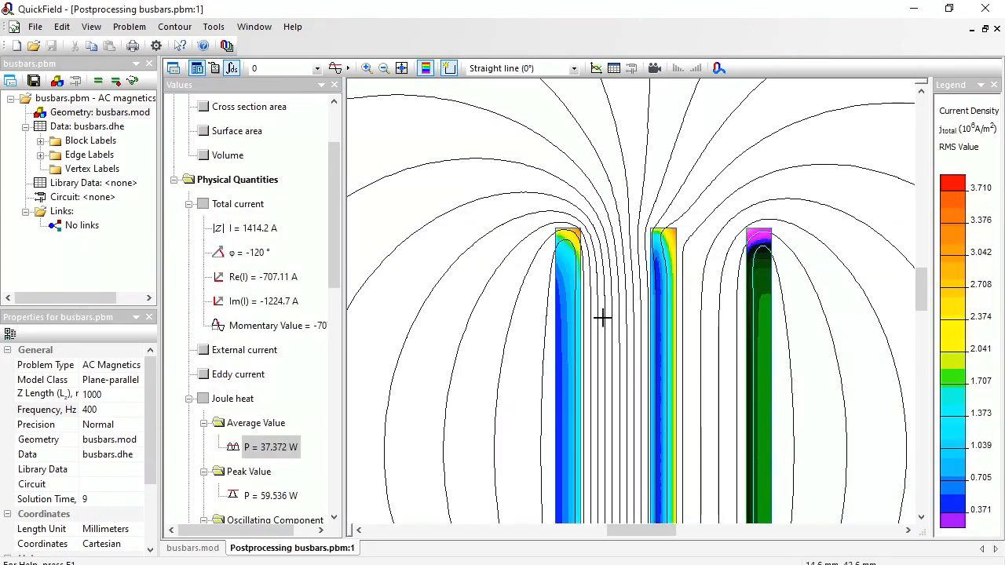
- Switch the contour to the leftmost busbar alone and to the middle busbar alone to check each Joule heat at 400 Hz
click(571, 308)
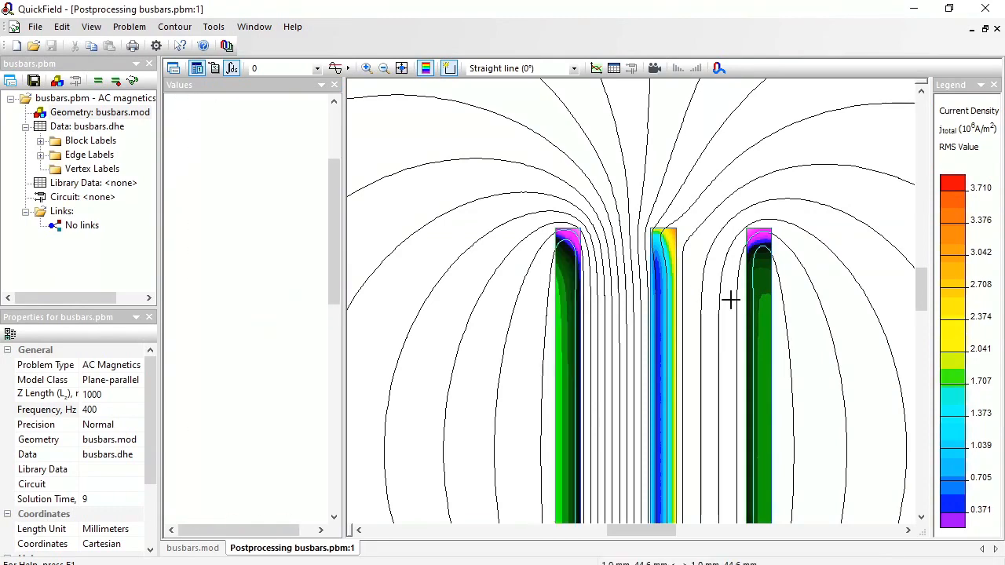
click(756, 303)
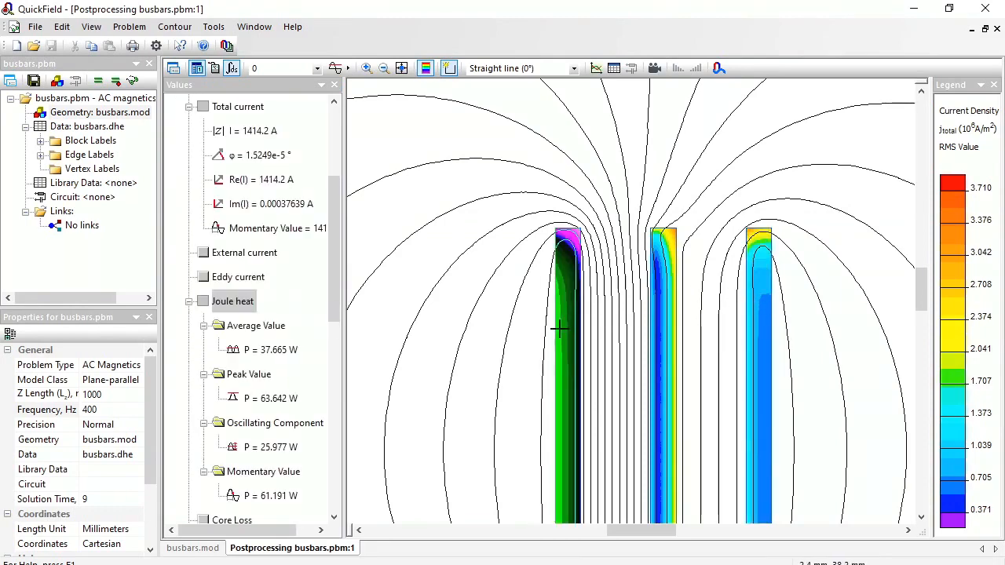
click(661, 342)
click(568, 339)
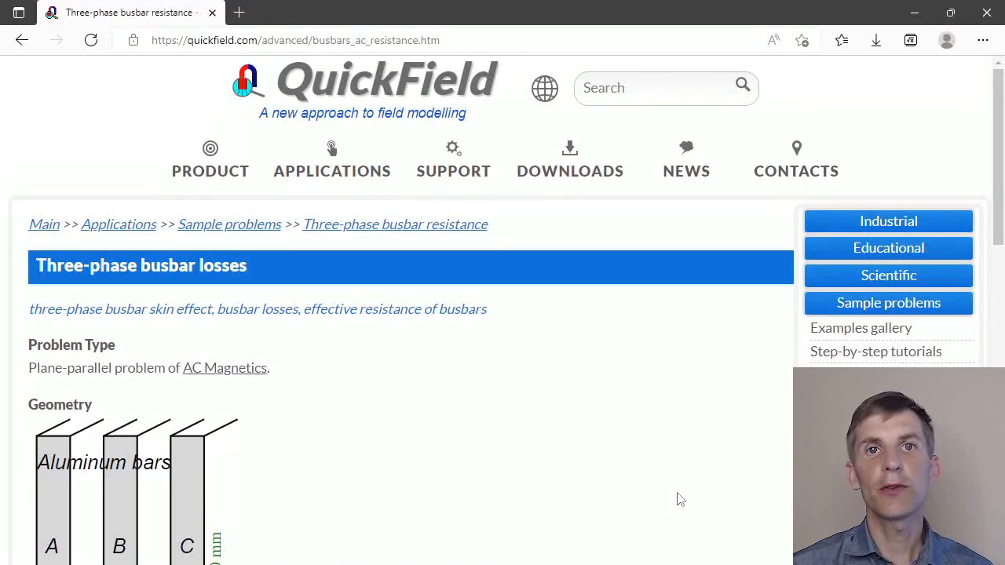
- Review the Three-phase busbar losses web page down to the simulation files download link and the note on QuickField editions
scroll(999, 139, down, 1)
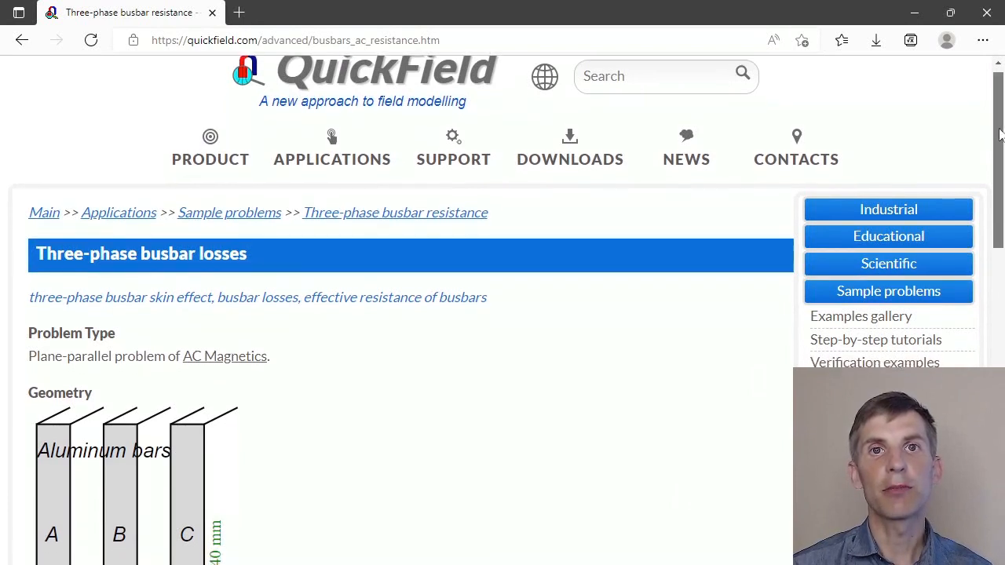
drag(1000, 139, 1002, 500)
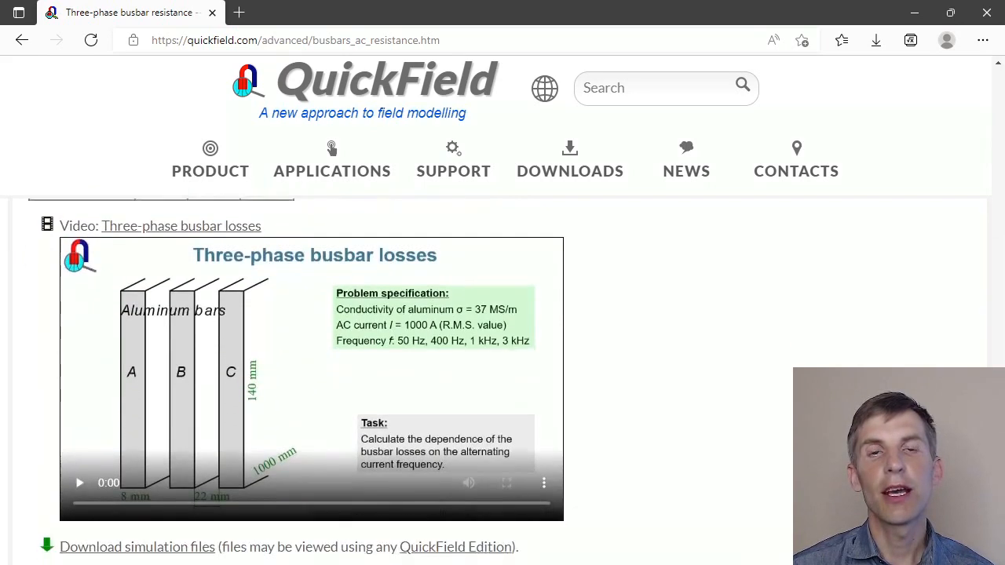
scroll(347, 534, down, 3)
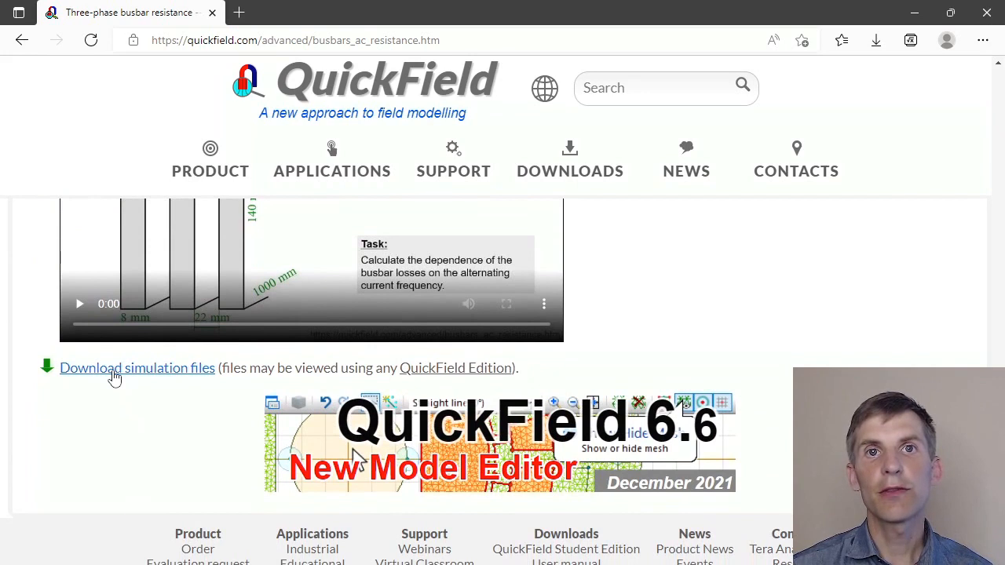
mouse_move(414, 378)
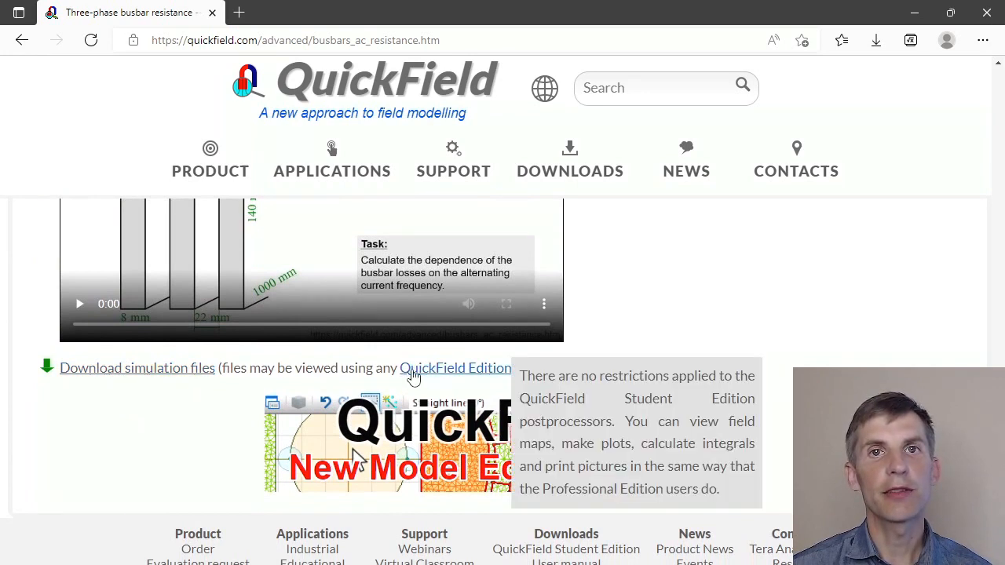